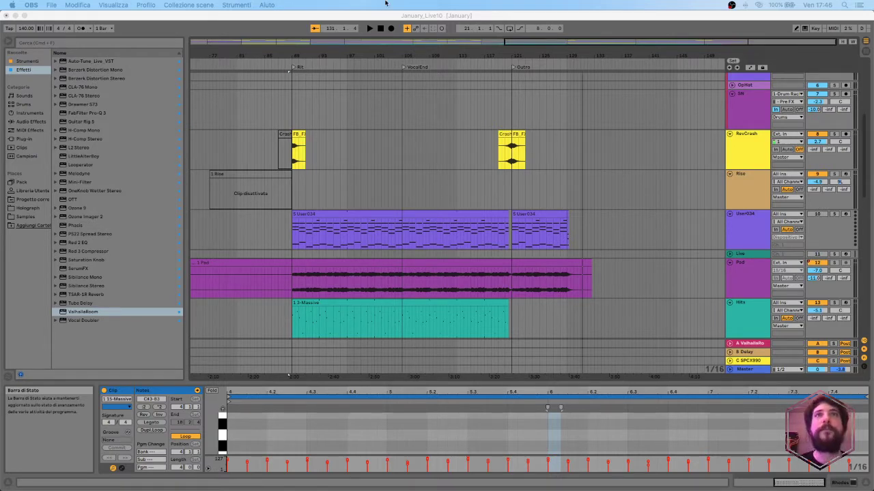
Return the song position to the start and look over the arrangement's tracks from the Drum Rack down to the Bass.
click(381, 30)
click(381, 30)
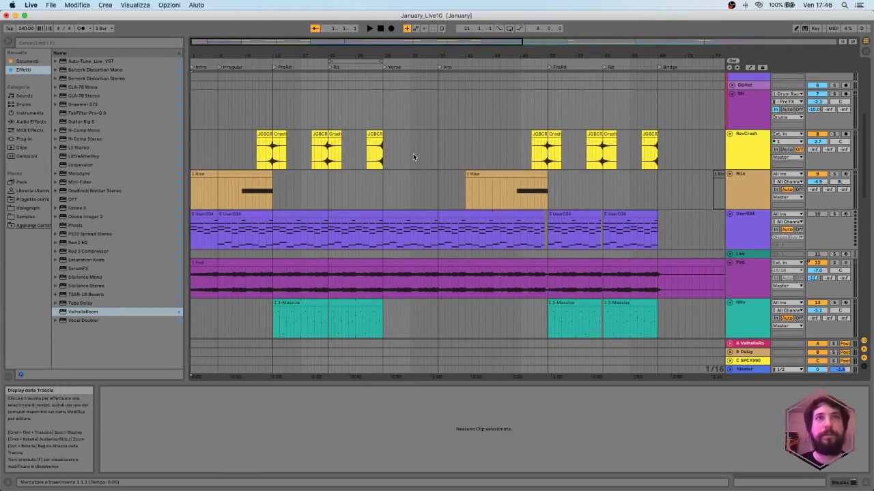
scroll(394, 155, up, 6)
scroll(394, 155, down, 4)
scroll(390, 161, down, 5)
scroll(389, 161, up, 6)
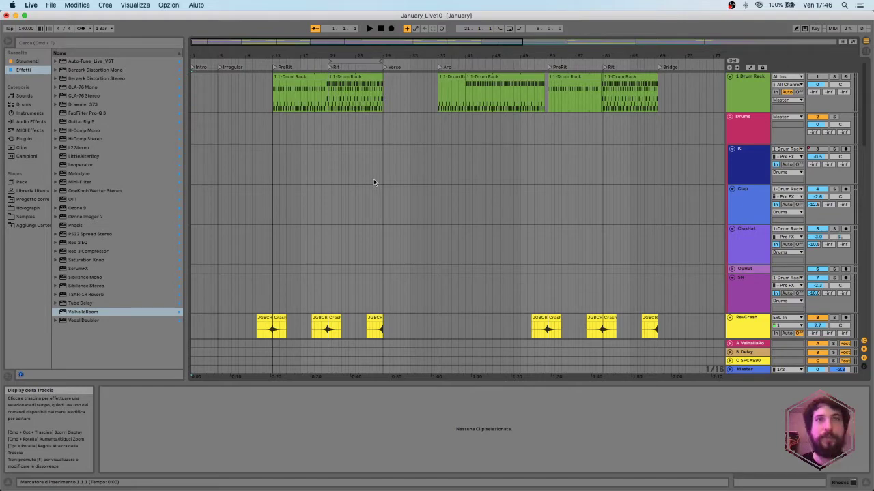
scroll(370, 197, down, 5)
scroll(370, 197, up, 2)
scroll(370, 197, down, 5)
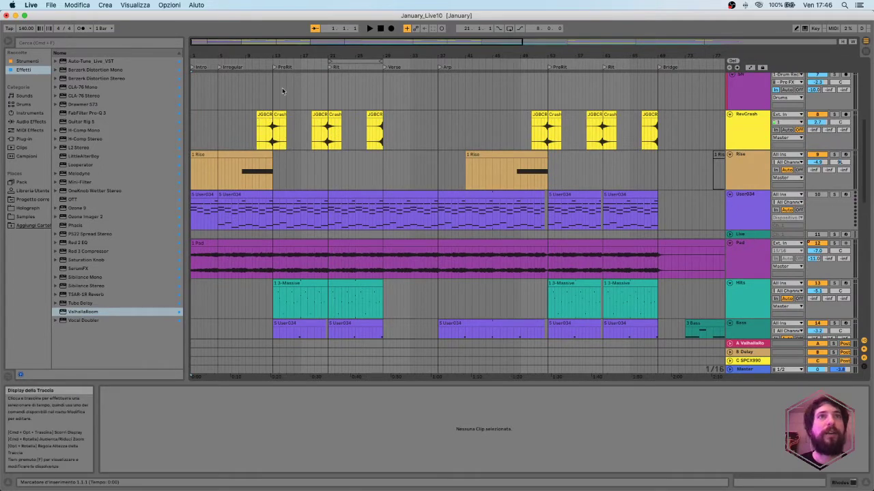
scroll(284, 83, up, 5)
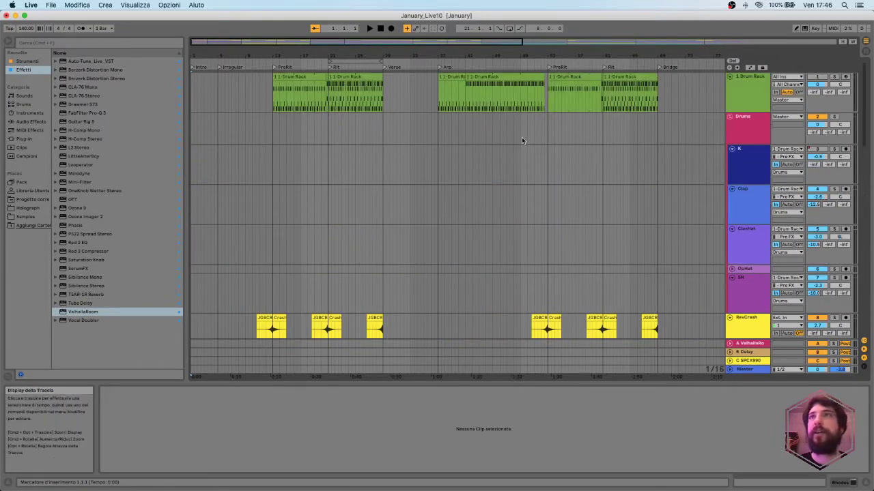
scroll(482, 161, down, 2)
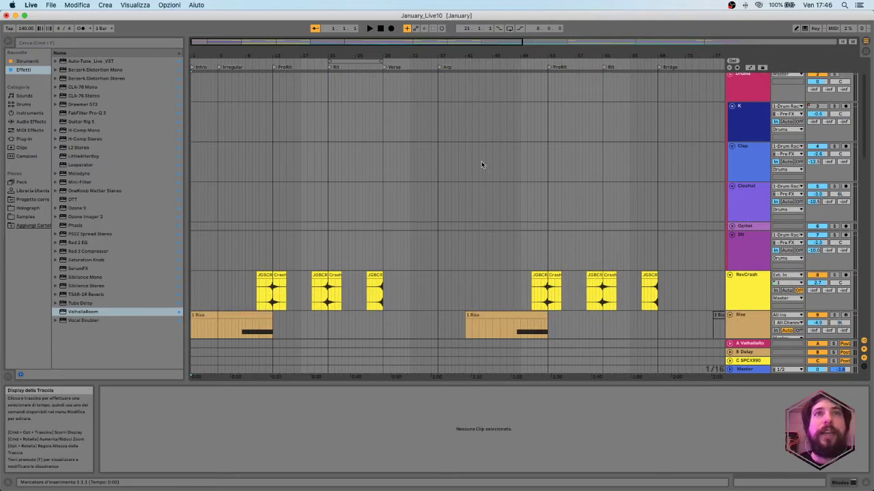
scroll(394, 143, down, 3)
scroll(393, 142, down, 3)
scroll(393, 142, up, 6)
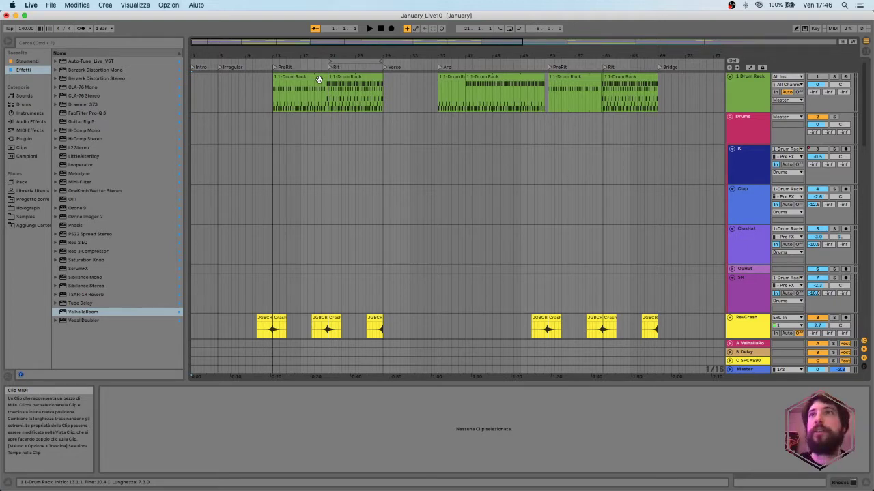
scroll(447, 78, right, 1)
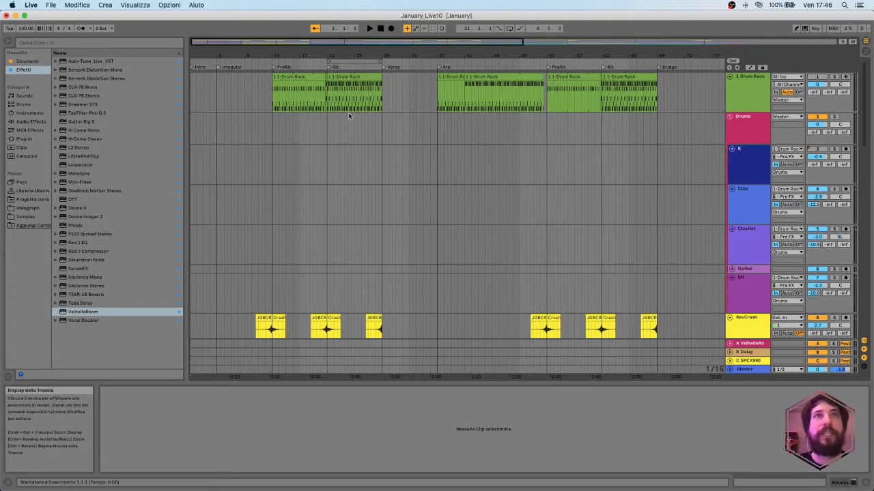
Inspect the first Rit section's Drum Rack clip, the K track's input source options, and the Drums group with its individual tracks.
click(345, 96)
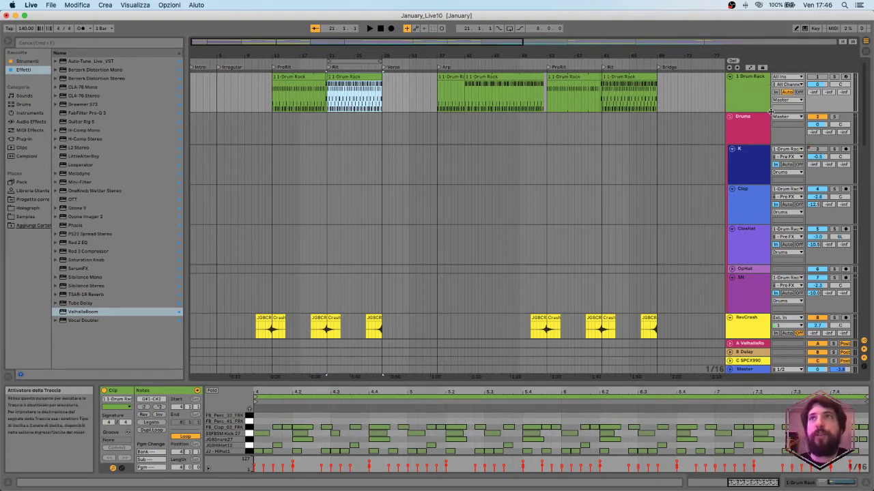
click(788, 149)
click(789, 149)
click(740, 161)
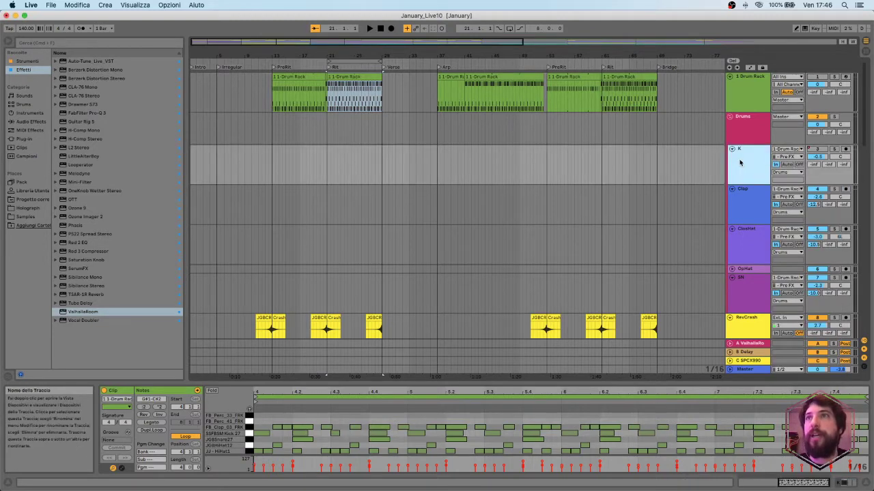
click(747, 203)
click(753, 244)
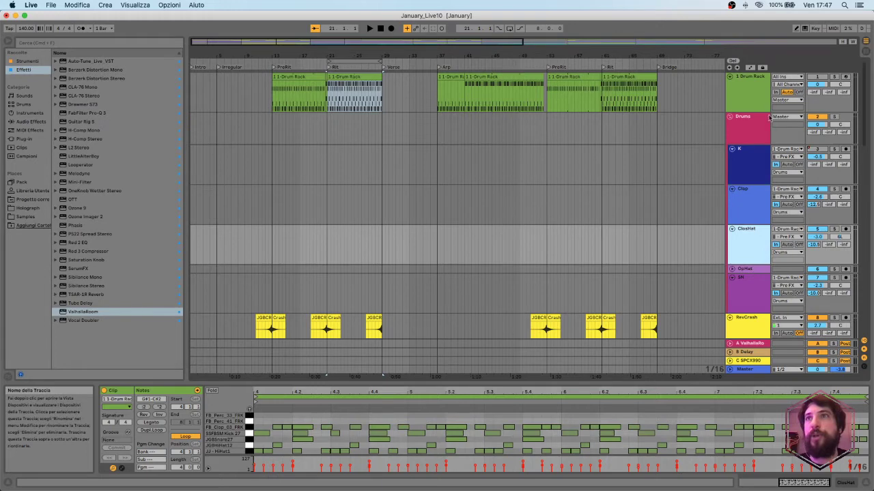
click(751, 128)
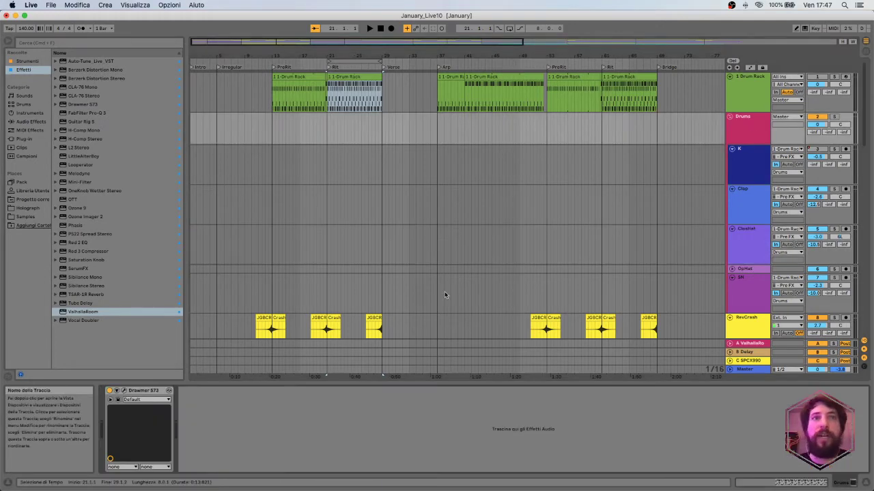
Compare the effect chains on the individual K, Clap, ClosHat, OpHat and SN drum tracks.
click(755, 163)
click(756, 203)
click(754, 242)
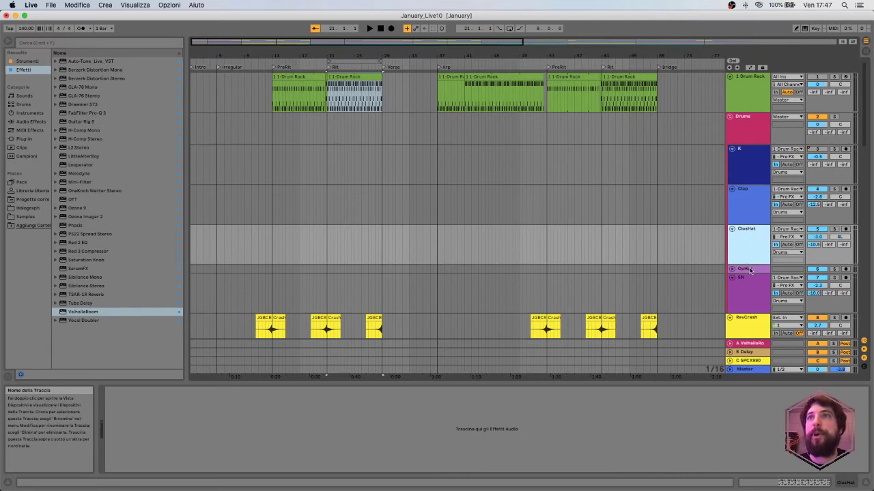
click(750, 270)
click(749, 244)
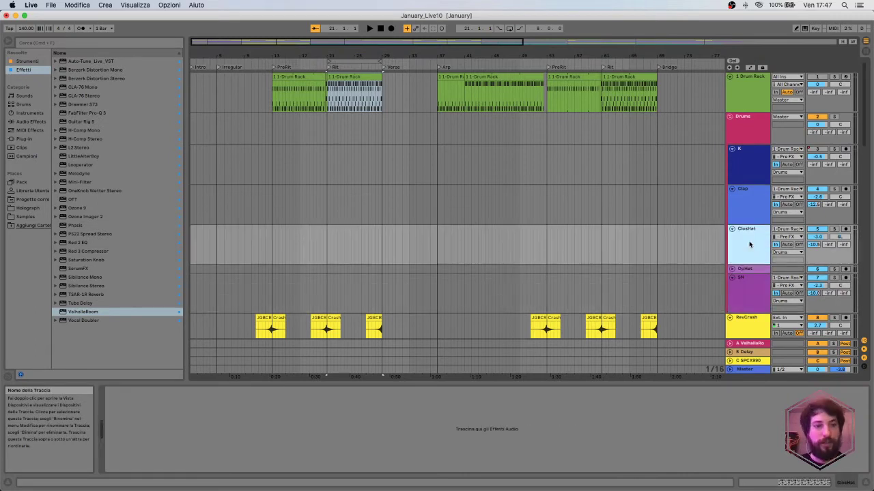
click(750, 214)
click(749, 158)
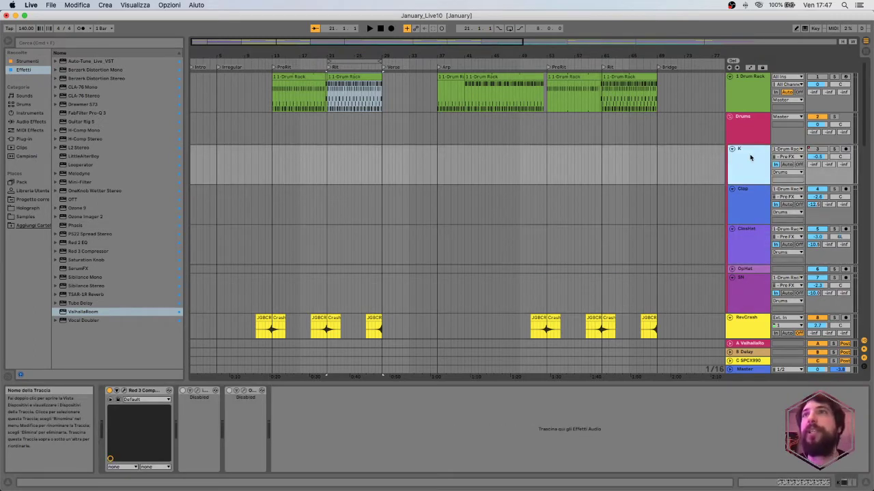
click(742, 212)
click(749, 256)
click(751, 214)
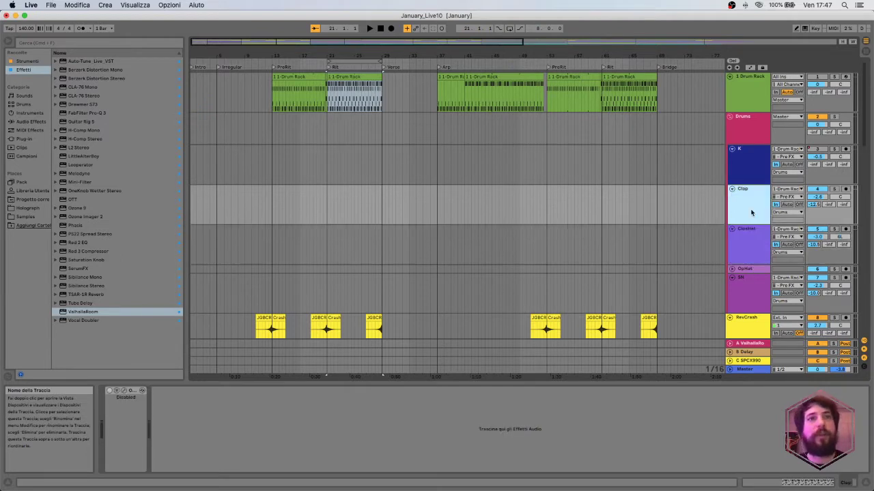
click(746, 167)
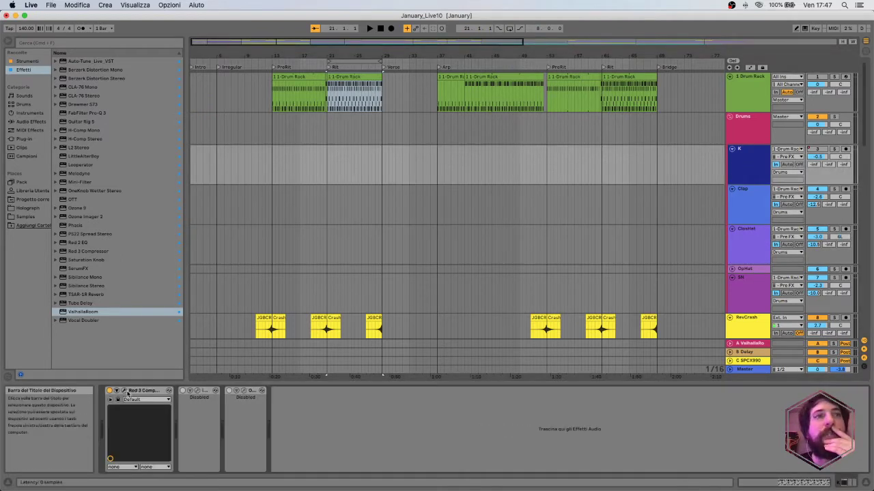
click(747, 286)
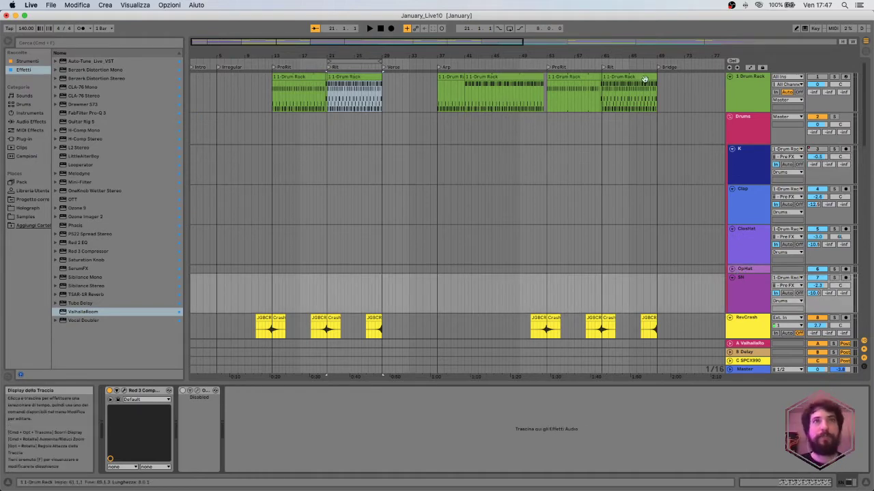
Examine the MIDI notes of the first Rit section's Drum Rack clip in an enlarged note editor, then shrink the editor.
click(363, 83)
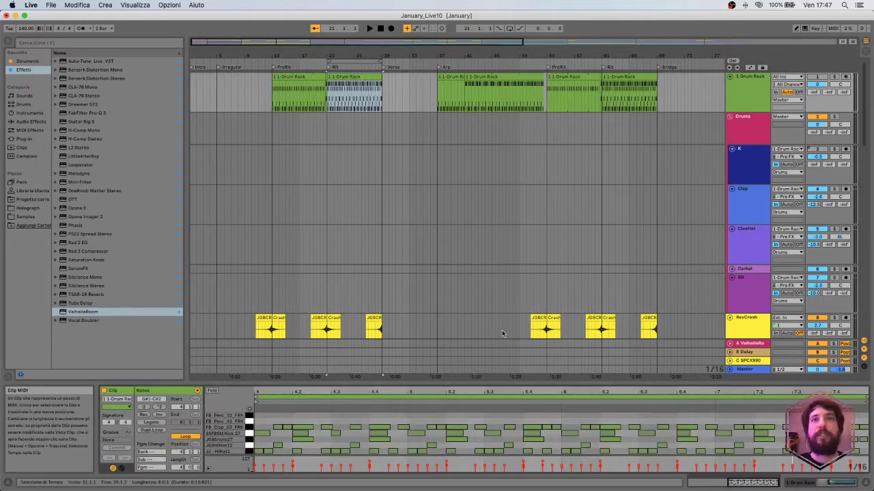
drag(496, 381, 495, 222)
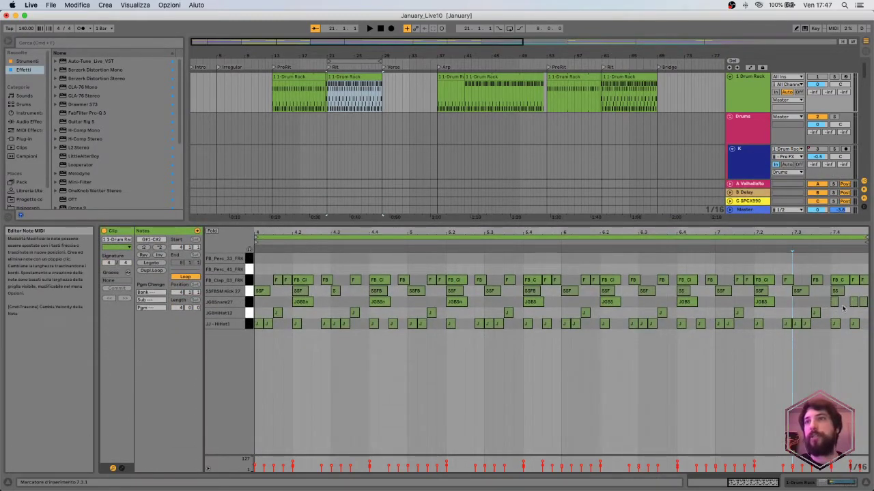
drag(552, 216, 551, 355)
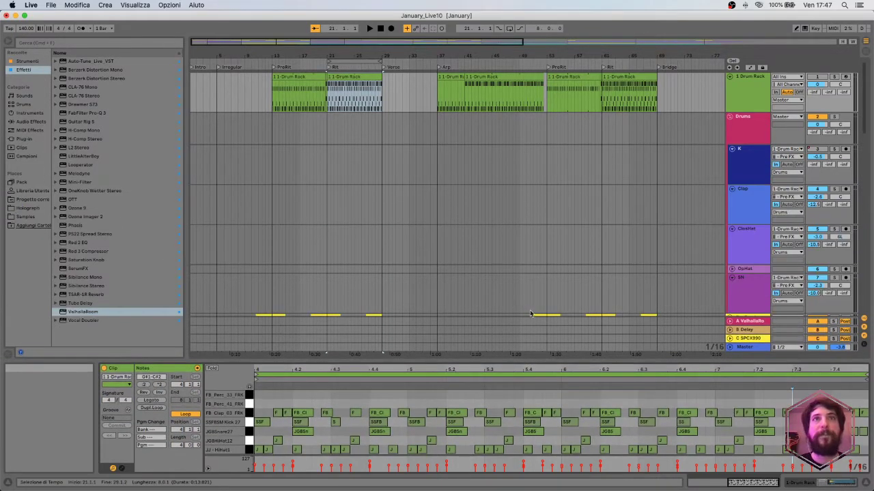
Solo the Drums group and play the first Rit section's Drum Rack clip, following its notes in a temporarily enlarged editor.
click(361, 77)
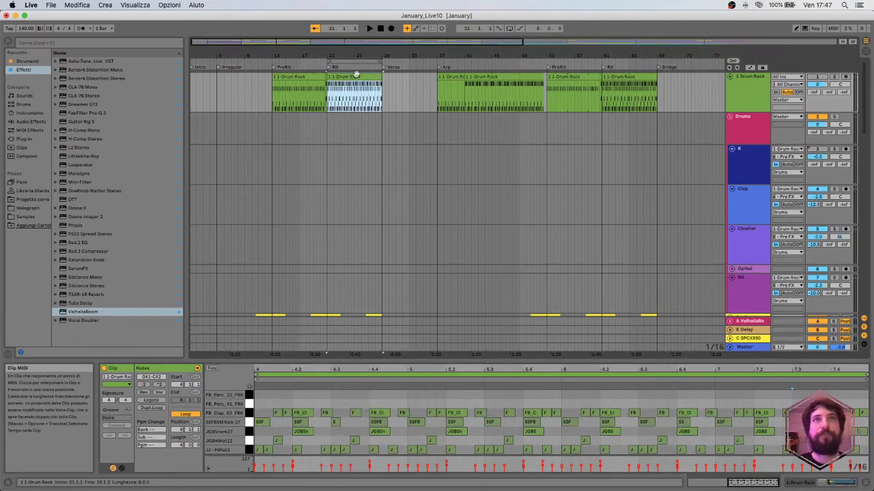
click(833, 117)
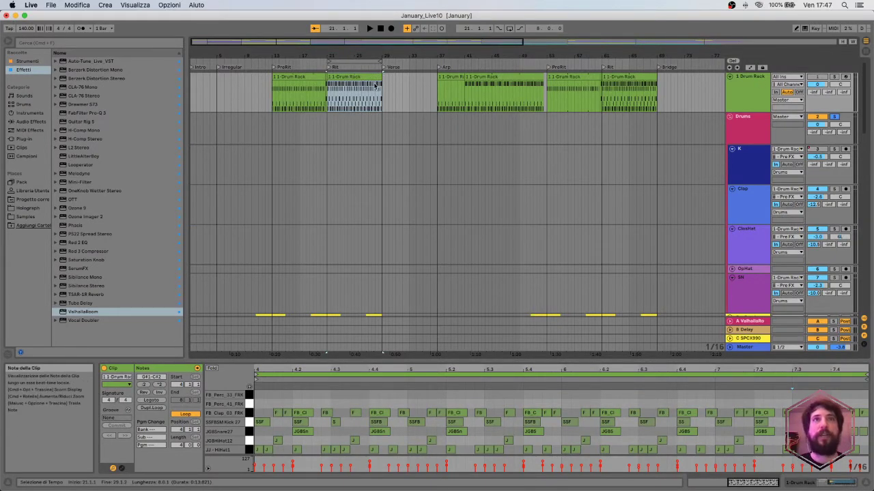
key(space)
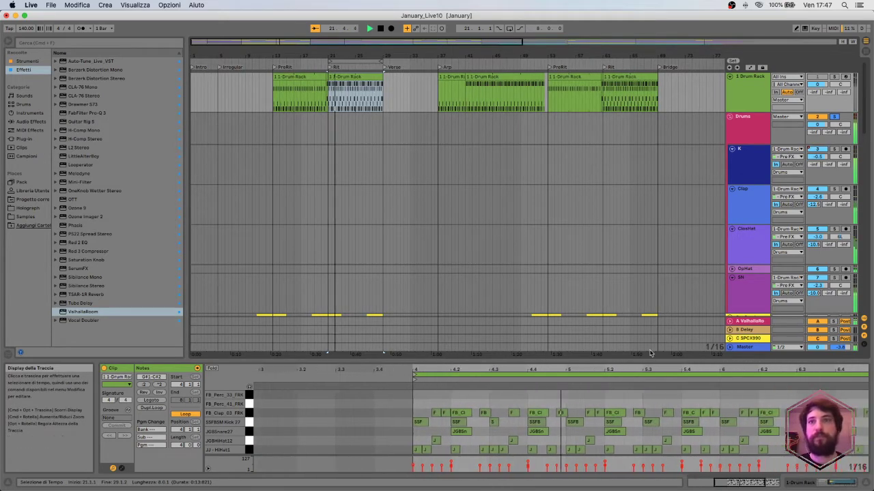
drag(630, 361, 630, 272)
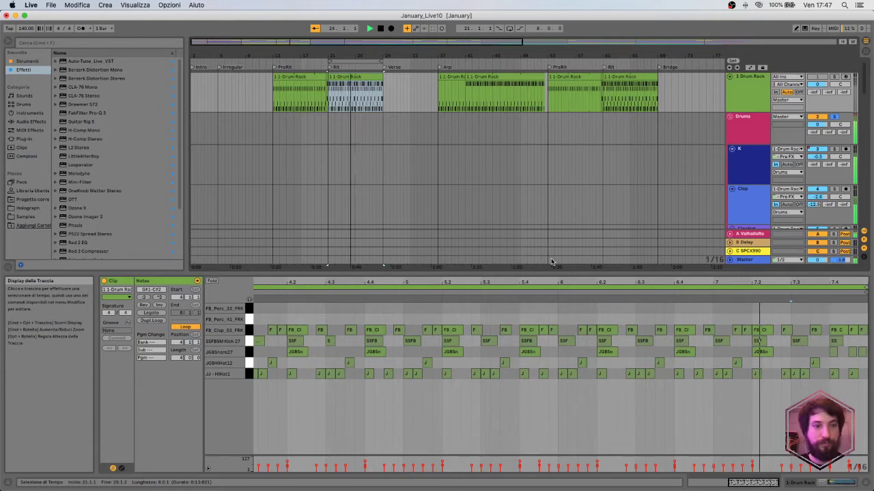
key(space)
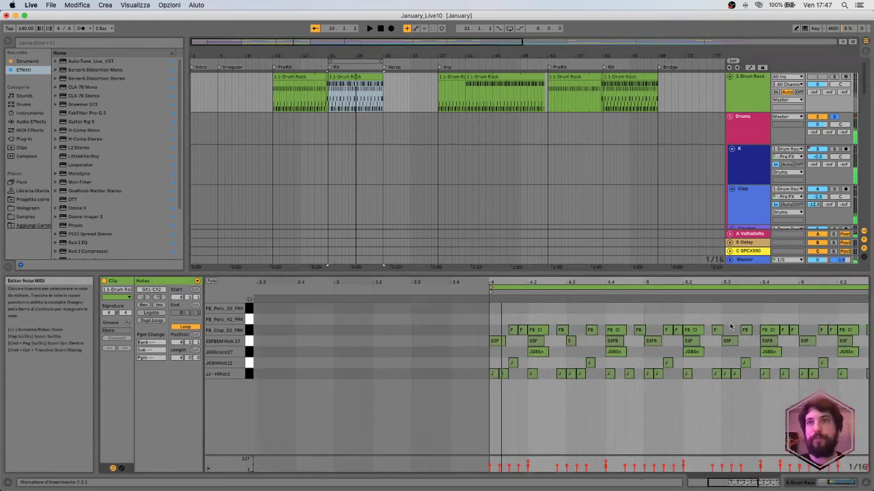
drag(586, 271, 577, 380)
Take the Drums group out of solo and look over the drum, RevCrash, Rise and User034 tracks.
scroll(504, 204, down, 3)
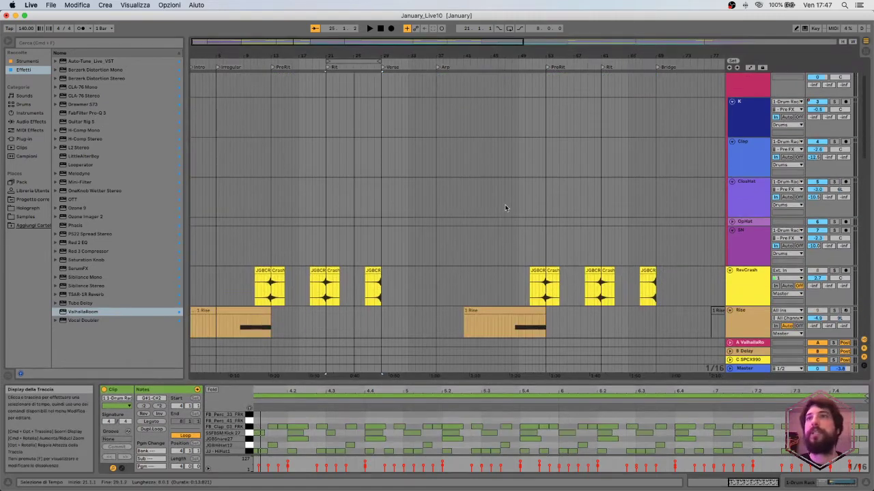
scroll(504, 204, up, 3)
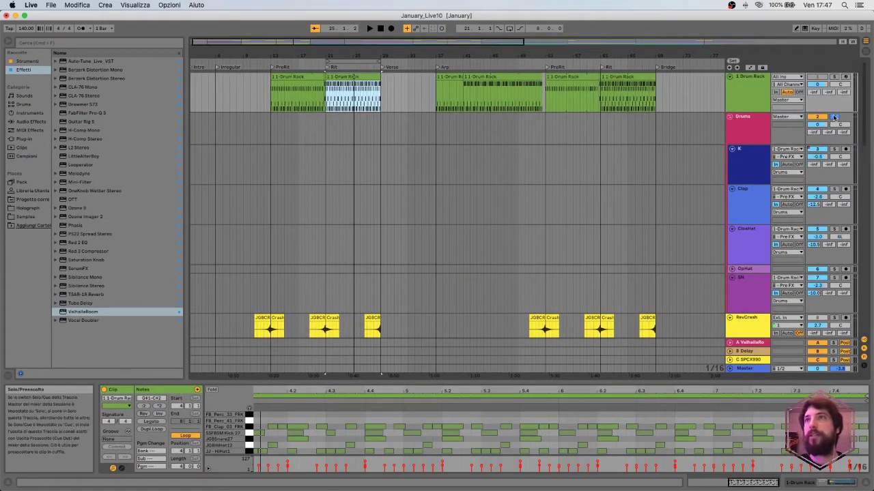
scroll(479, 158, down, 3)
scroll(478, 163, down, 1)
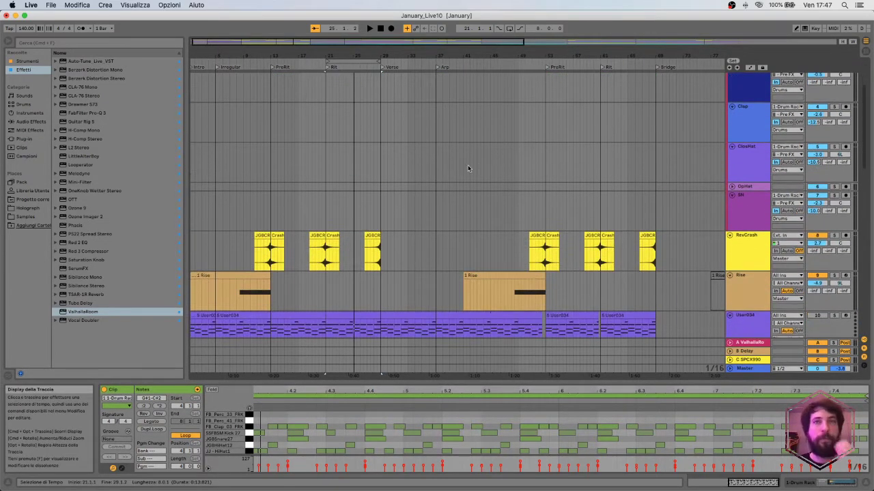
scroll(471, 164, down, 2)
scroll(451, 163, up, 5)
scroll(438, 162, up, 2)
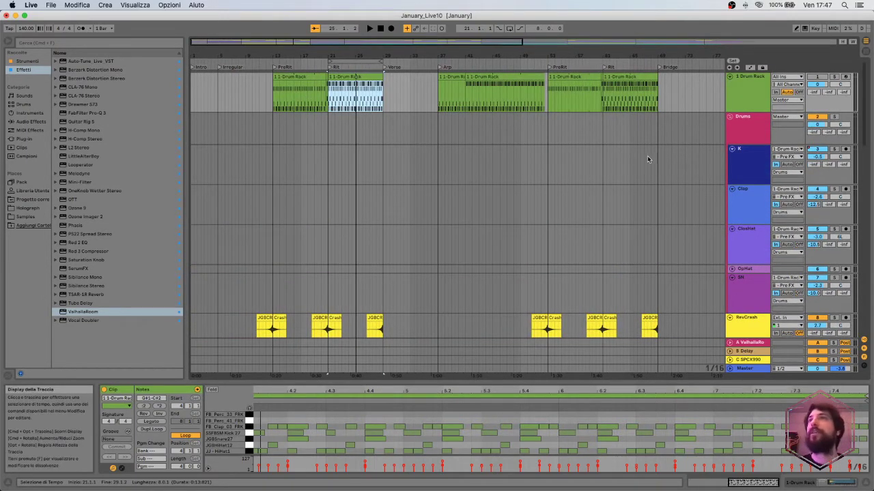
scroll(472, 175, down, 2)
scroll(472, 175, up, 2)
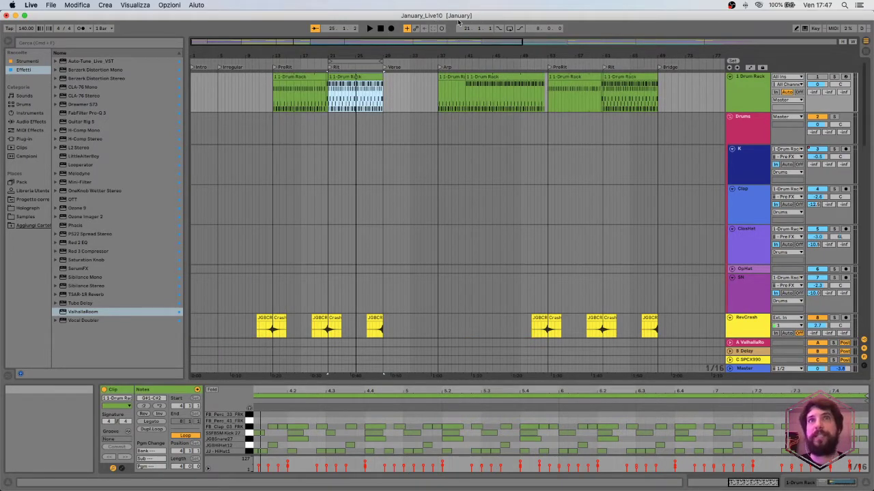
Solo the RevCrash track and play it from bar 10, just before its first crash clips, stopping after they sound.
scroll(470, 204, down, 3)
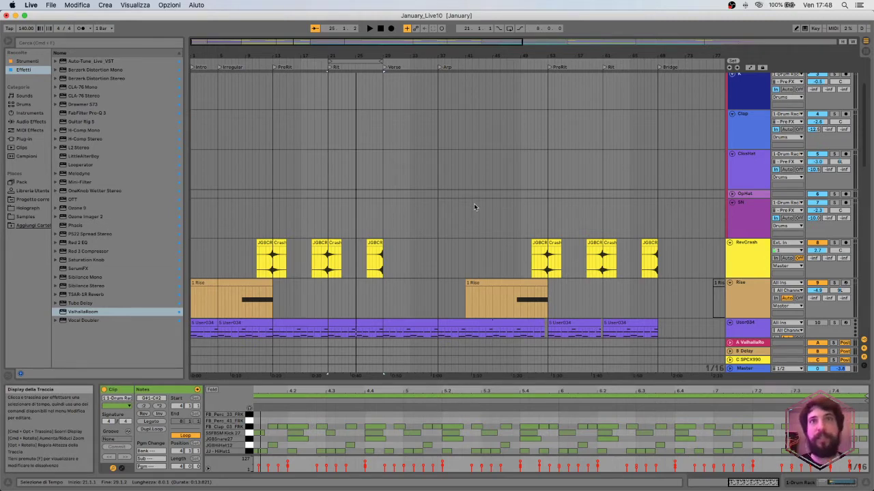
scroll(454, 244, down, 3)
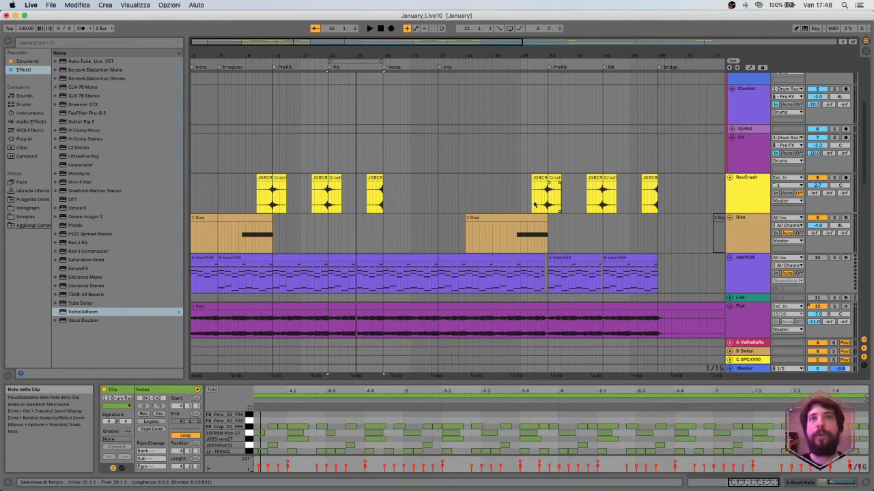
click(833, 177)
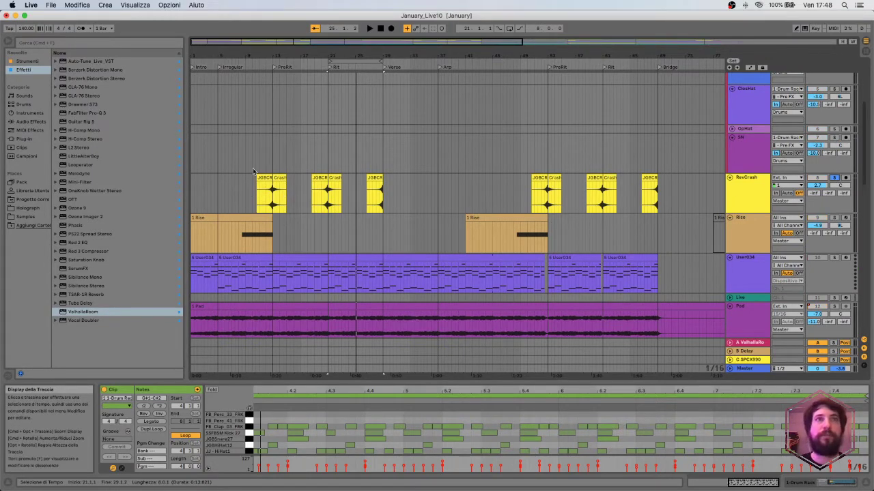
click(253, 143)
key(space)
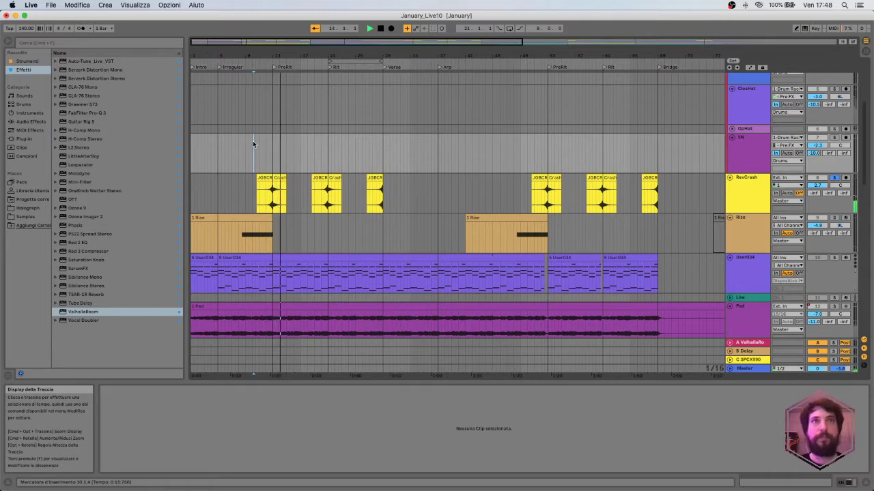
key(space)
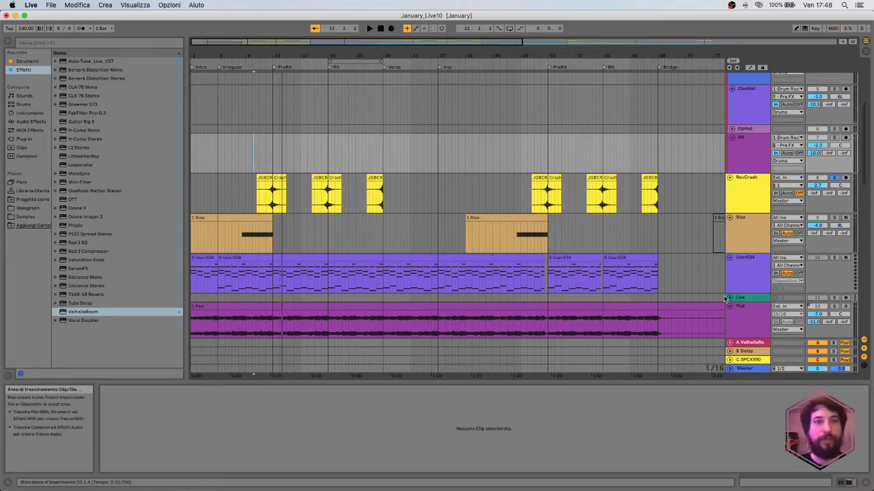
Take the RevCrash track out of solo and open the Massive synth on the Rise track.
click(834, 177)
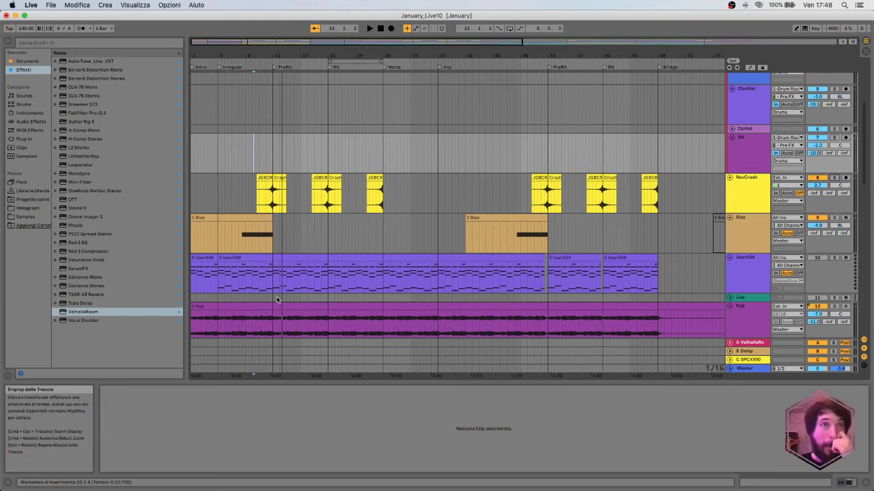
click(782, 217)
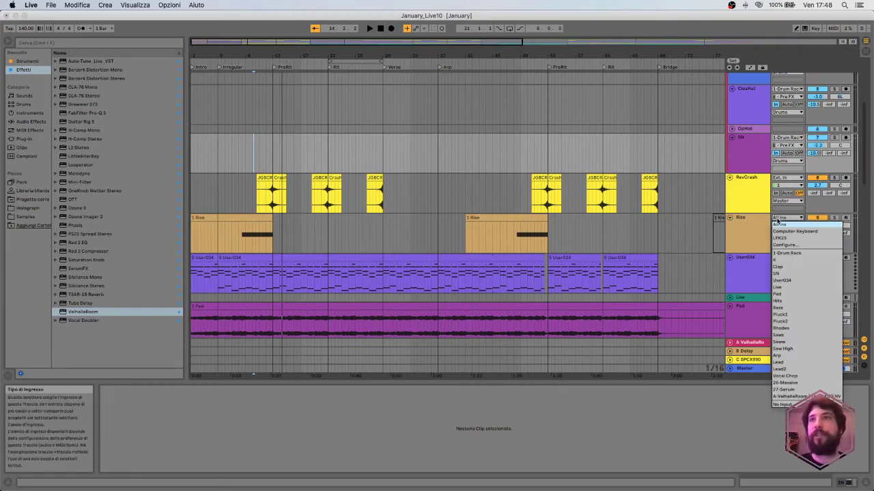
click(745, 229)
click(745, 228)
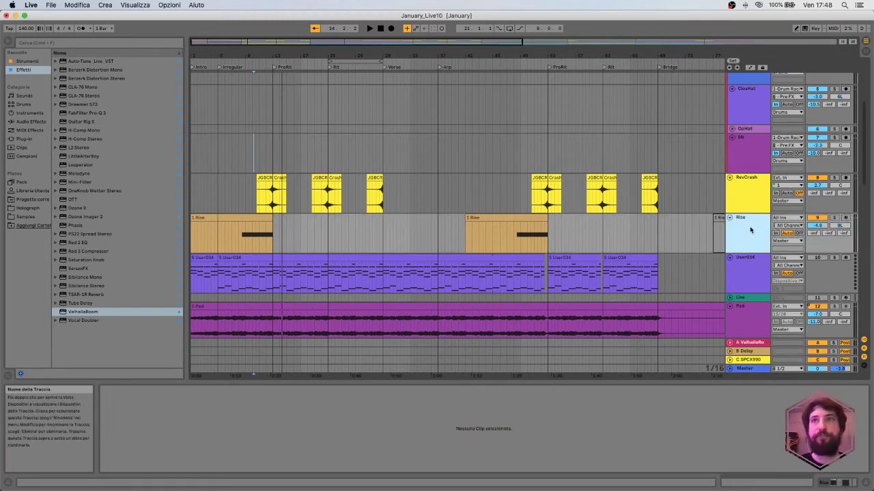
double_click(751, 230)
click(124, 391)
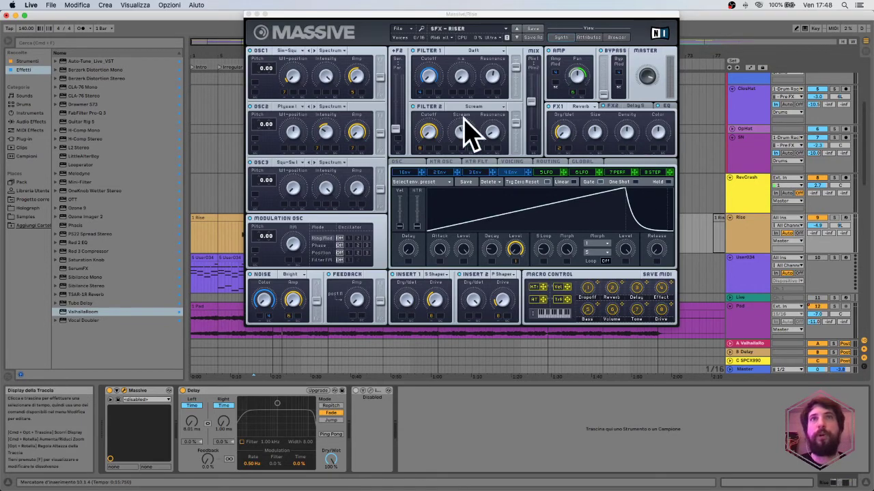
Examine the SFX - RISER patch in Massive, close the synth window, and audition the Rise track in solo.
click(402, 20)
drag(403, 20, 418, 137)
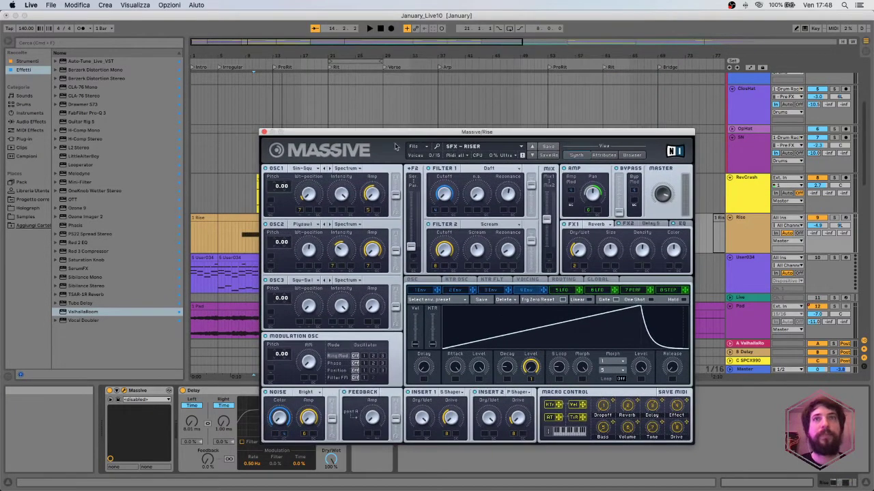
click(265, 133)
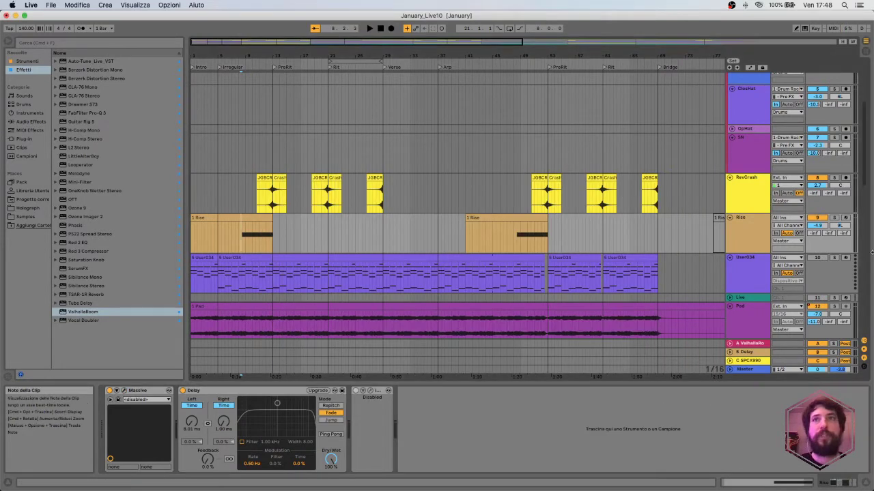
click(834, 217)
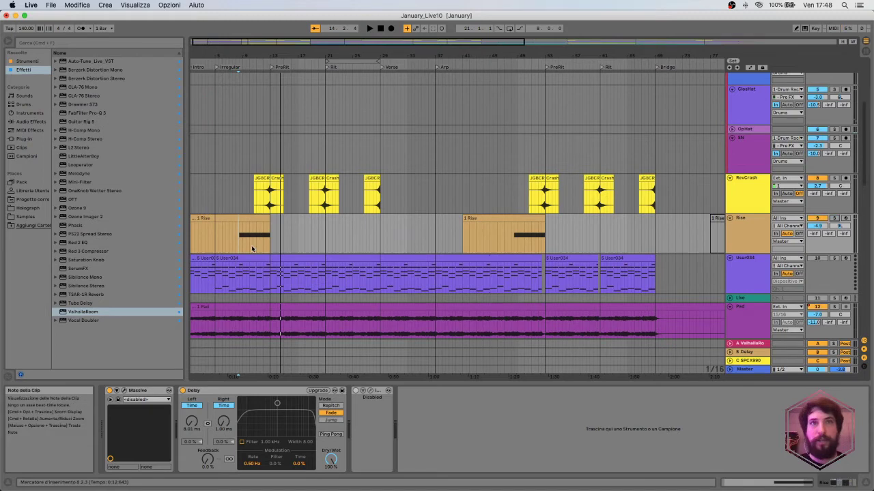
Select the User034 track and look at the Arpeggiator in its device chain.
scroll(251, 249, down, 4)
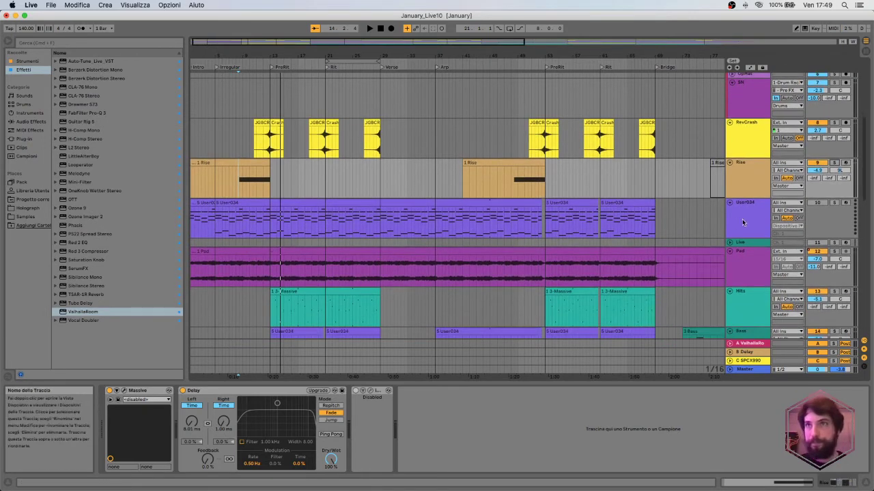
scroll(743, 221, down, 3)
click(689, 177)
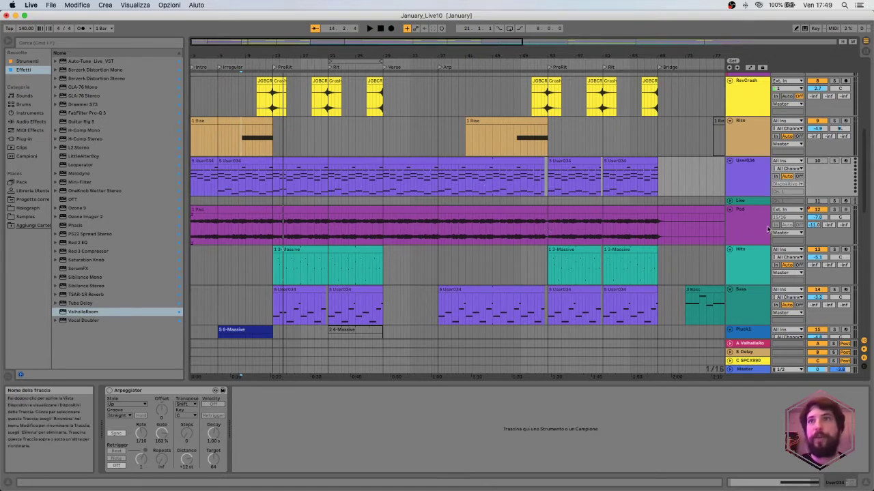
Solo the Pad track and play its audio clip from the start of the Intro.
click(834, 209)
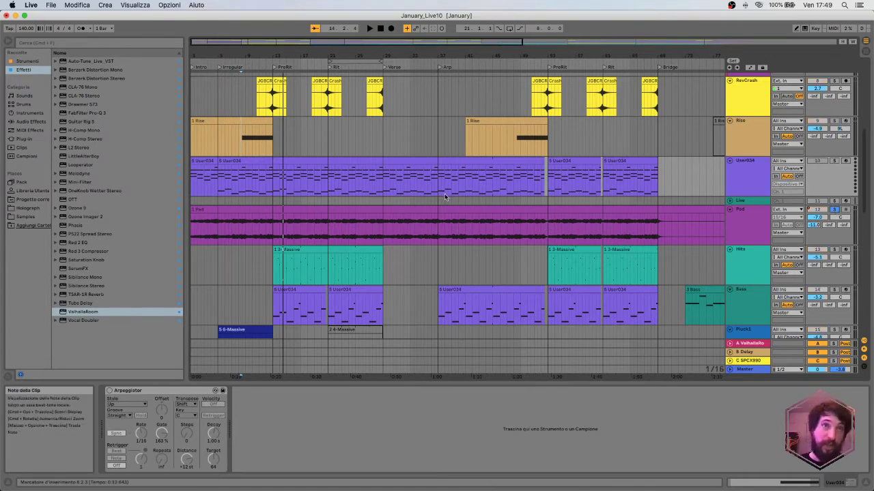
click(263, 209)
key(space)
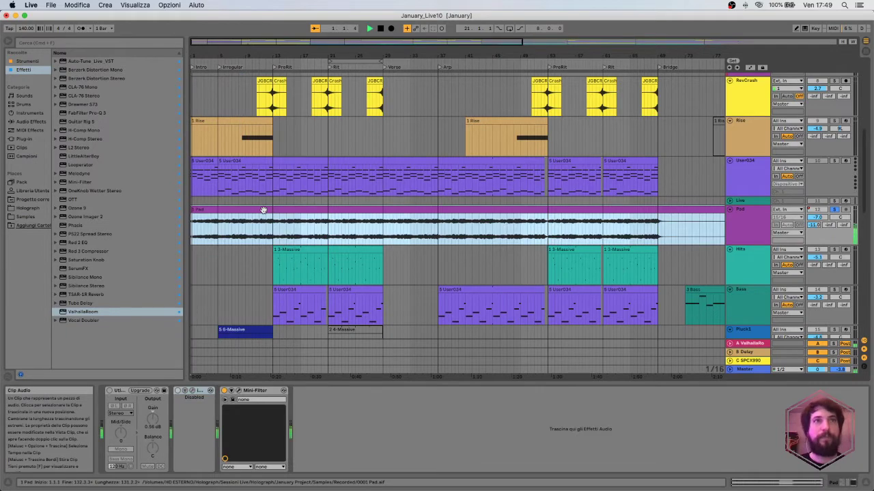
Examine the chord notes of the User034 clip starting at the Irregular section in an enlarged note editor, and shrink the editor again.
double_click(229, 164)
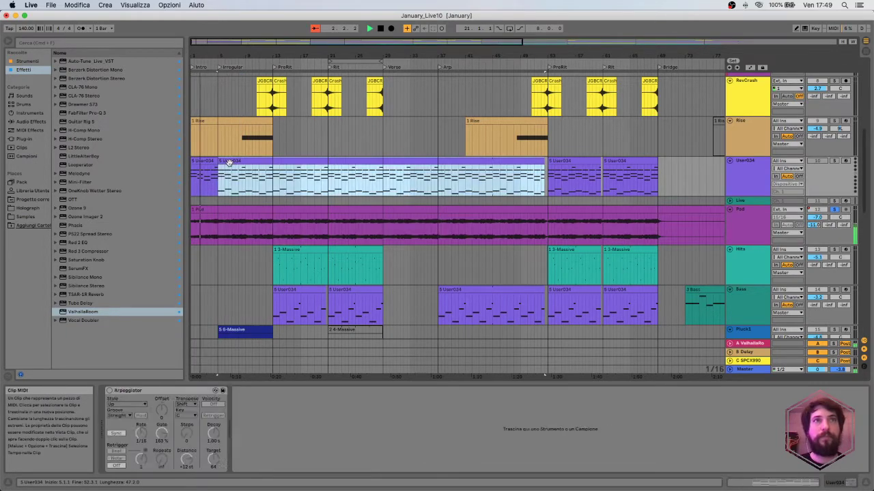
drag(352, 382, 351, 242)
scroll(384, 355, down, 2)
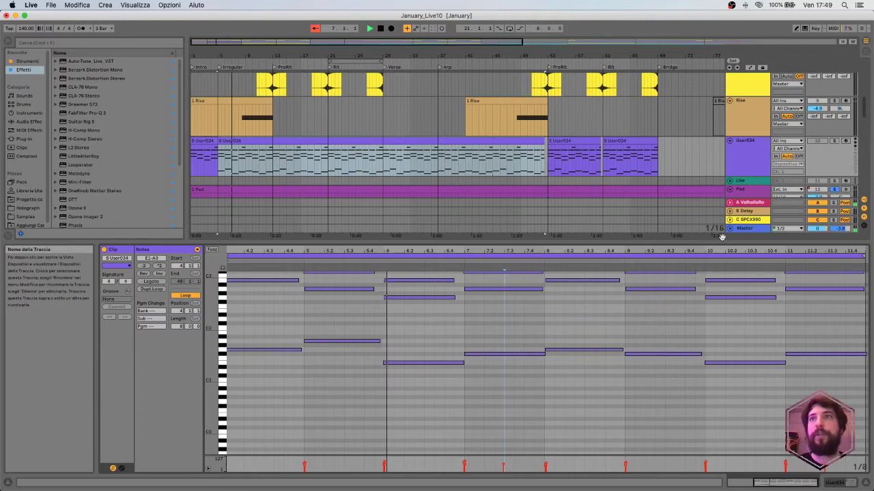
drag(714, 243, 714, 372)
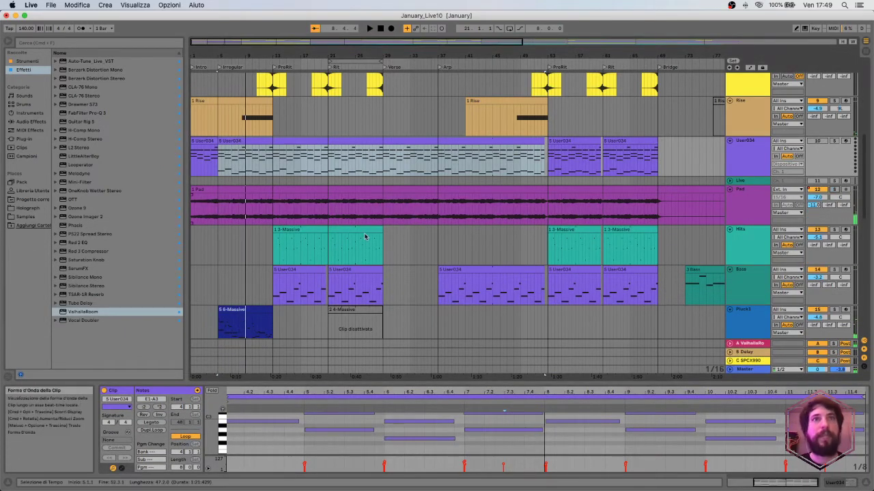
Solo the Hits track and play its first 3-Massive clip from the PreRit section.
scroll(365, 237, down, 3)
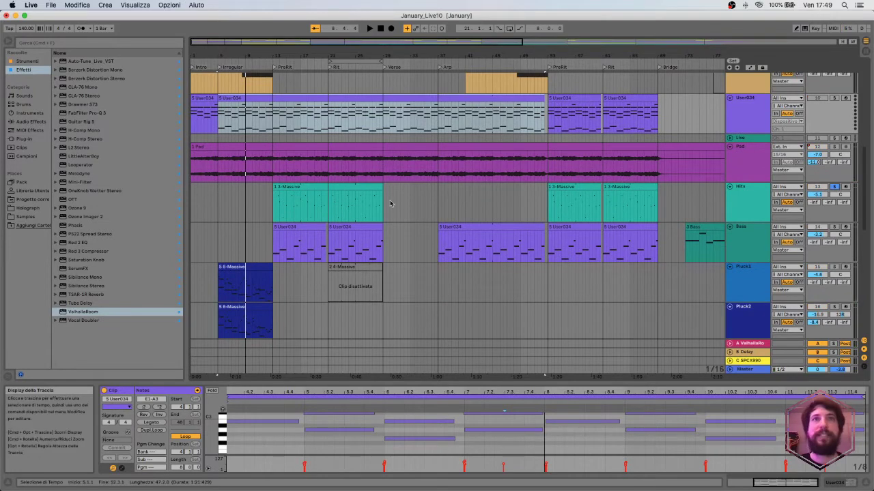
click(299, 189)
key(space)
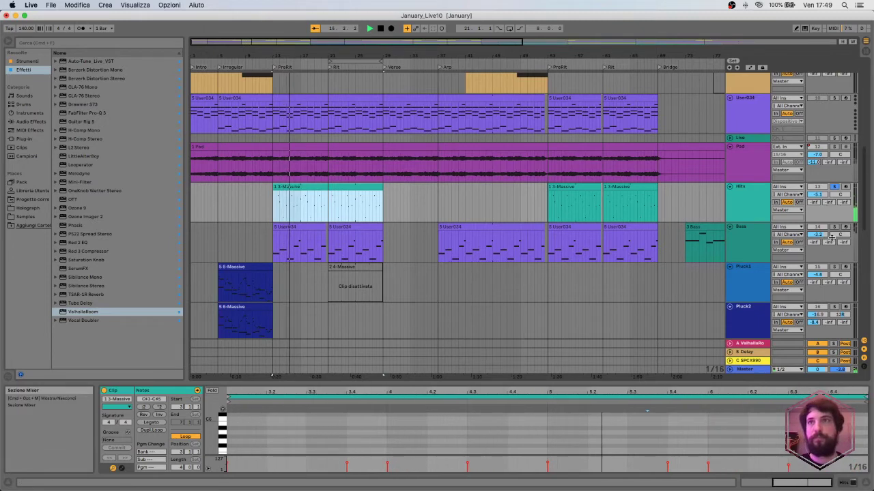
Solo the Bass track and listen separately to the Serum and Massive chains of its Instrument Rack.
click(476, 257)
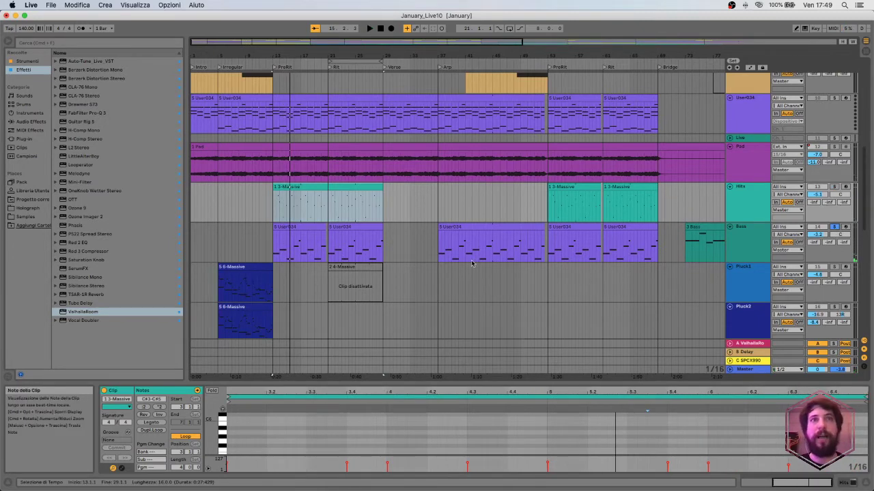
click(746, 237)
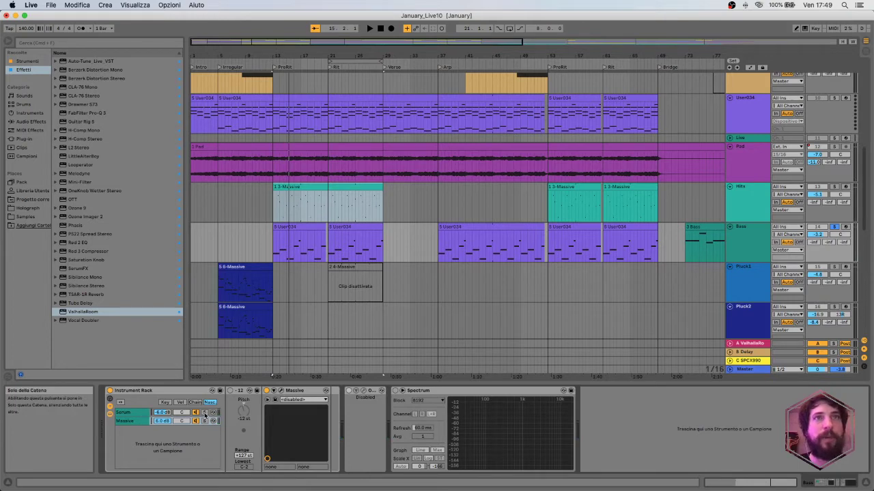
click(204, 413)
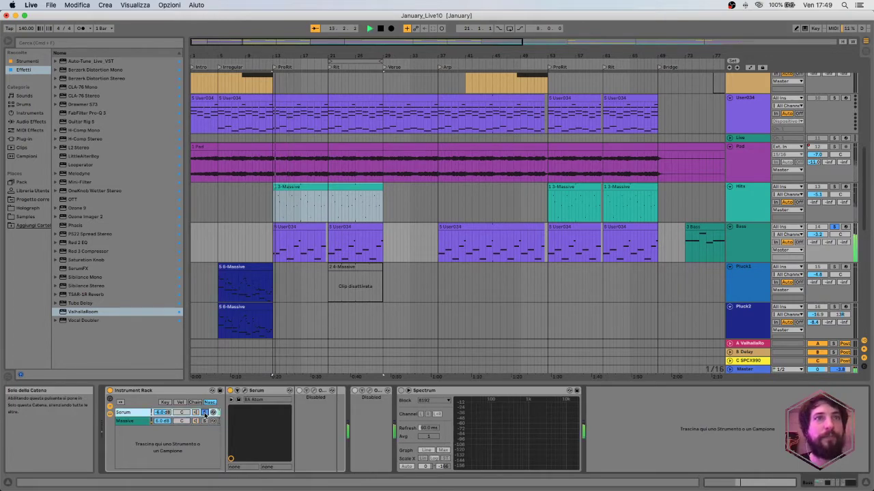
click(205, 421)
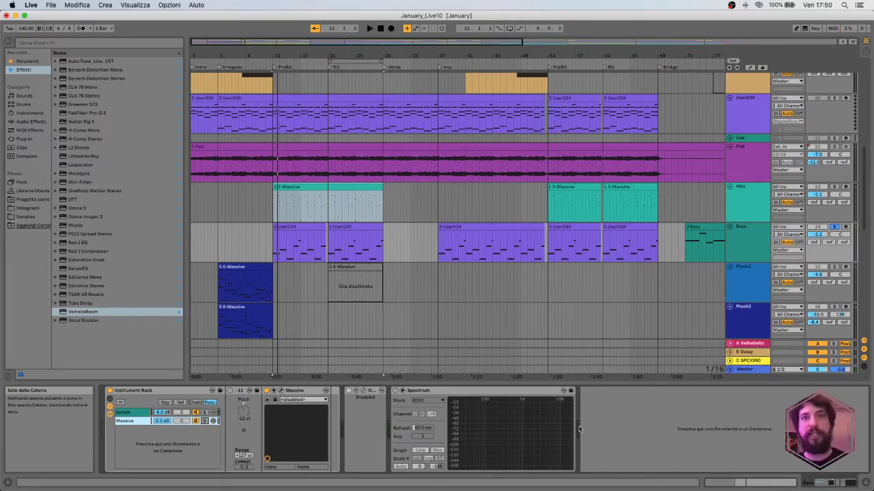
Compare the Bass track's Serum and Massive chains in Spectrum by soloing each during playback, and end both chain solos.
click(203, 413)
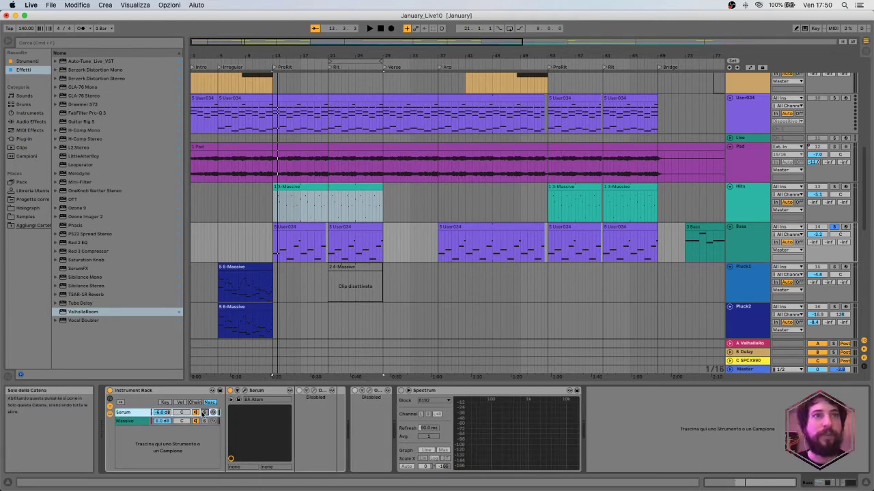
key(space)
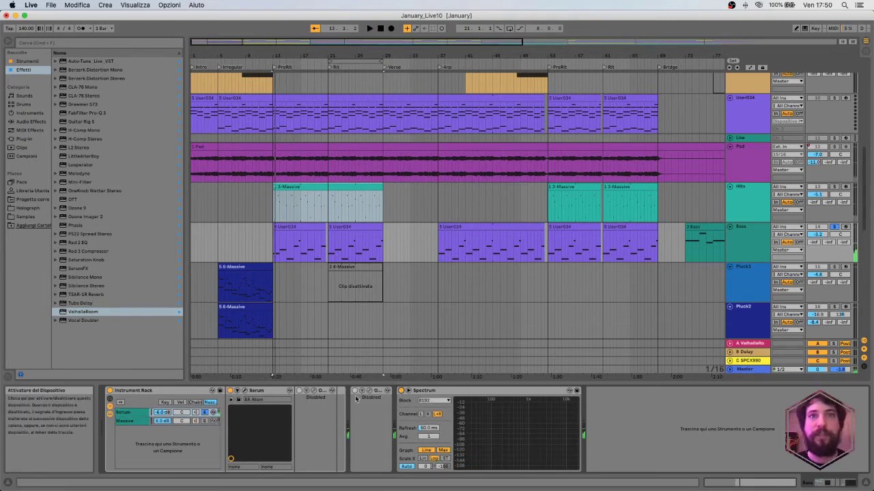
click(204, 422)
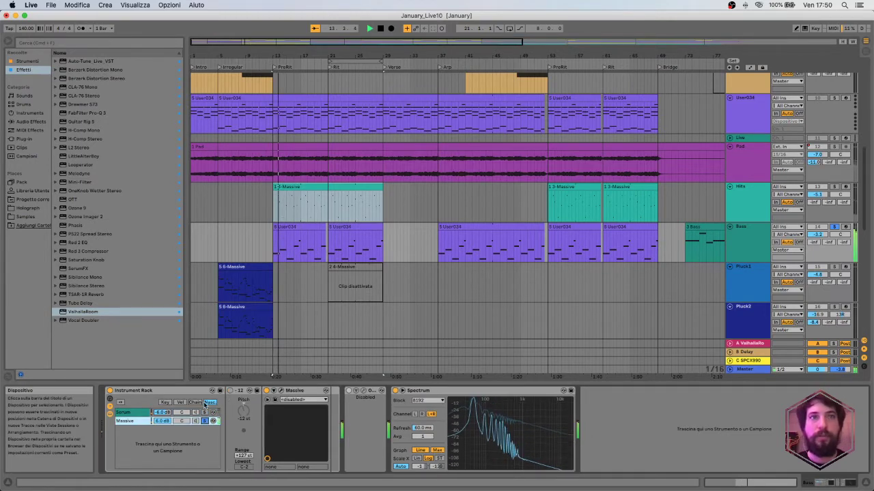
click(204, 413)
click(205, 421)
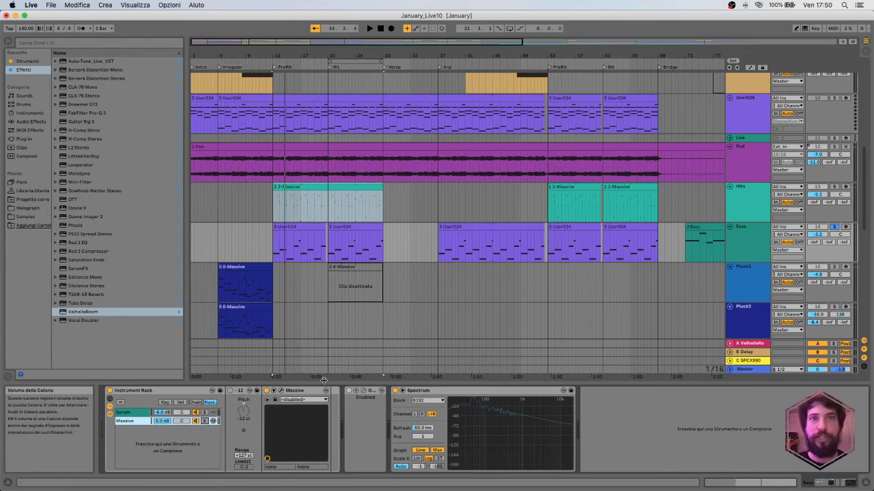
Play both Bass chains together with Spectrum switched off, and take the Bass track out of solo.
click(394, 391)
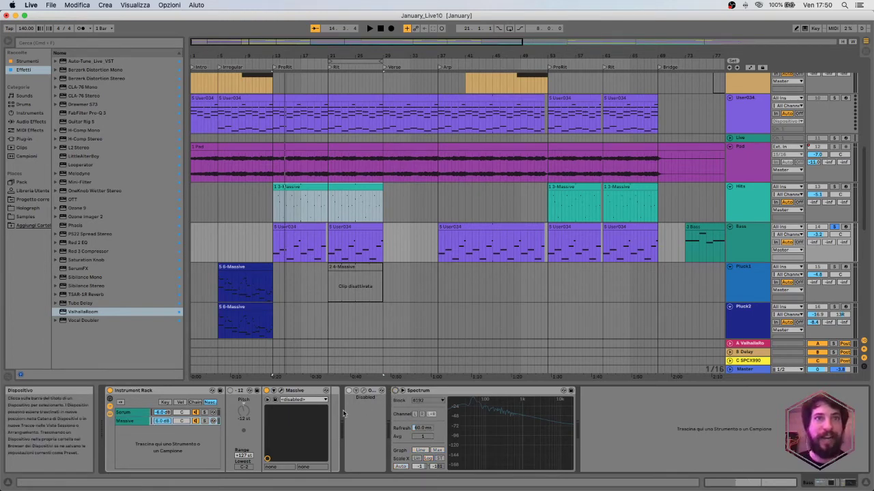
key(space)
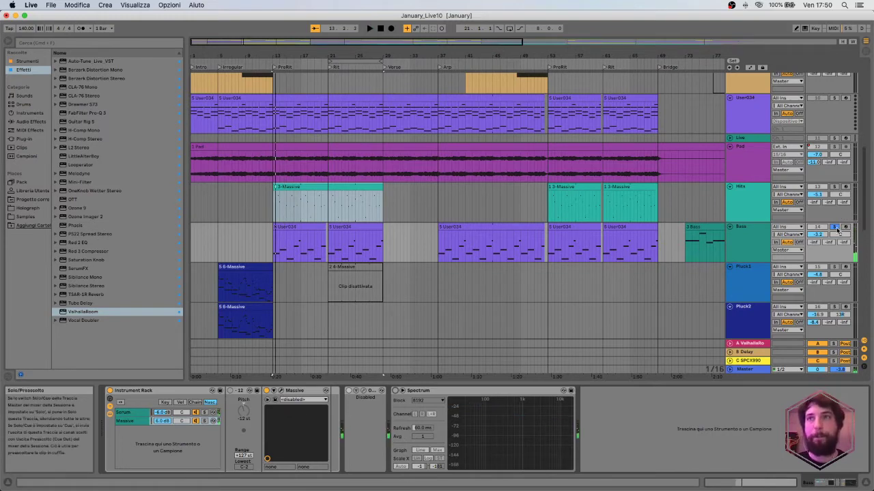
click(836, 228)
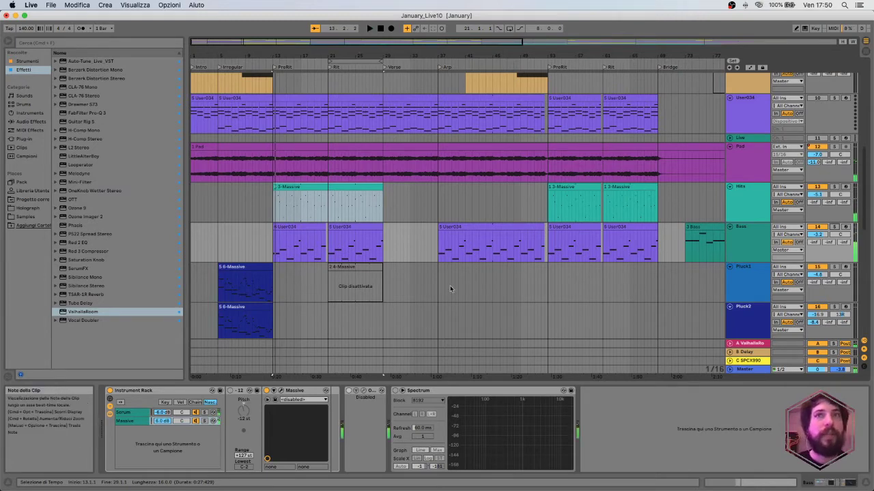
Solo the Pluck1 track and play its 6-Massive clip in a close-up view of the Irregular section.
click(756, 282)
click(834, 267)
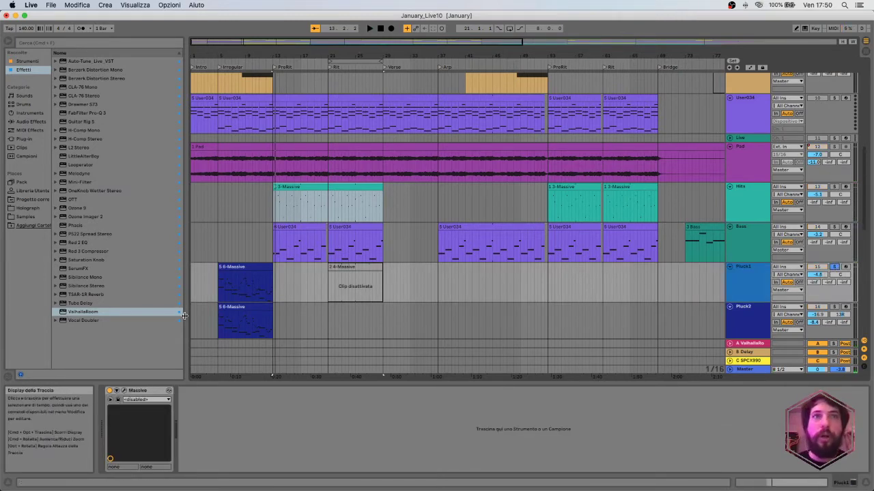
click(249, 268)
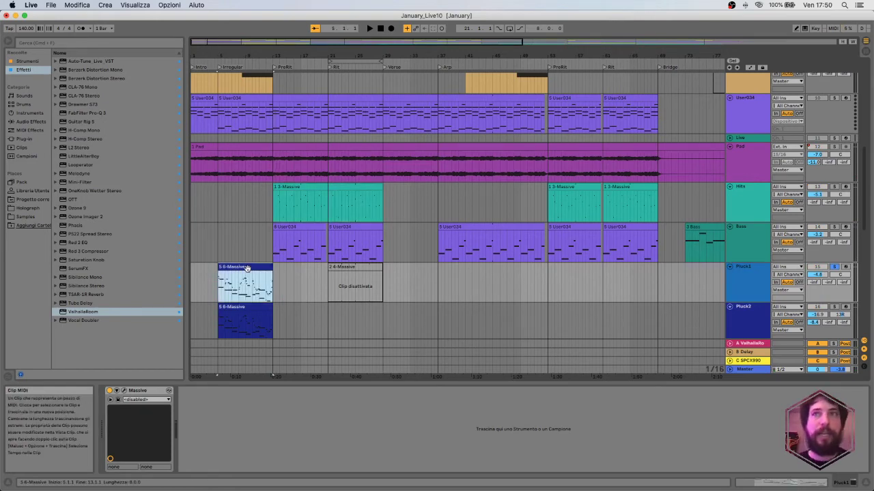
scroll(607, 309, down, 3)
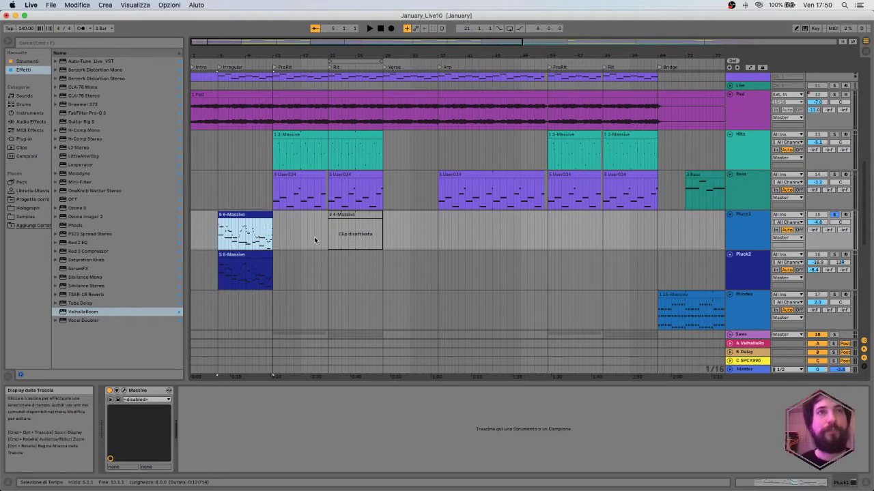
drag(225, 56, 285, 105)
key(space)
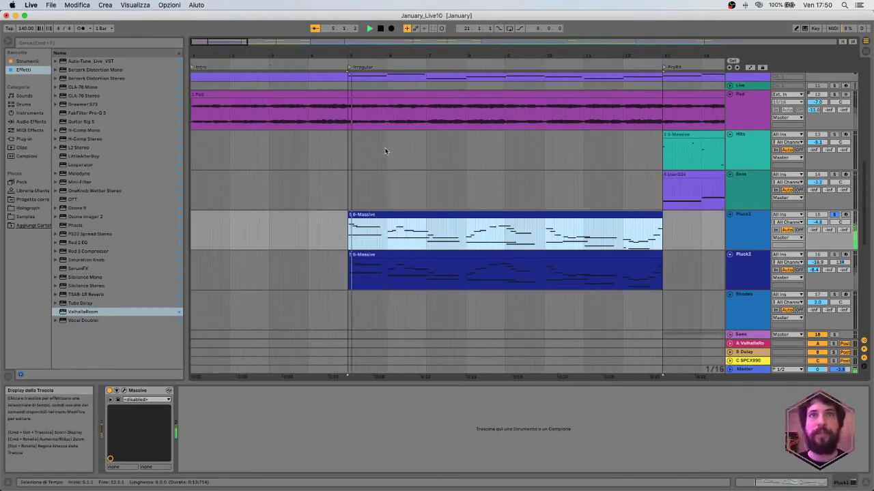
Solo the Pluck2 track in place of Pluck1, play the Irregular section, and inspect the Massive and Delay devices on Pluck2.
click(834, 255)
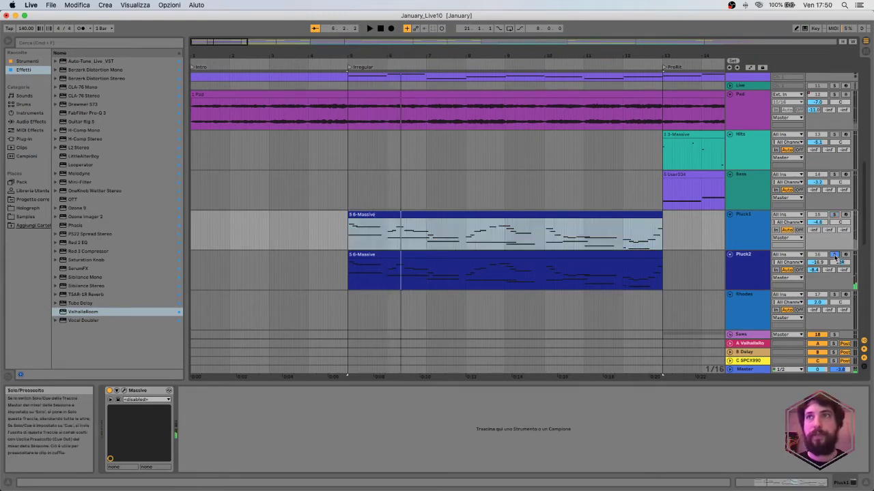
click(754, 262)
click(737, 221)
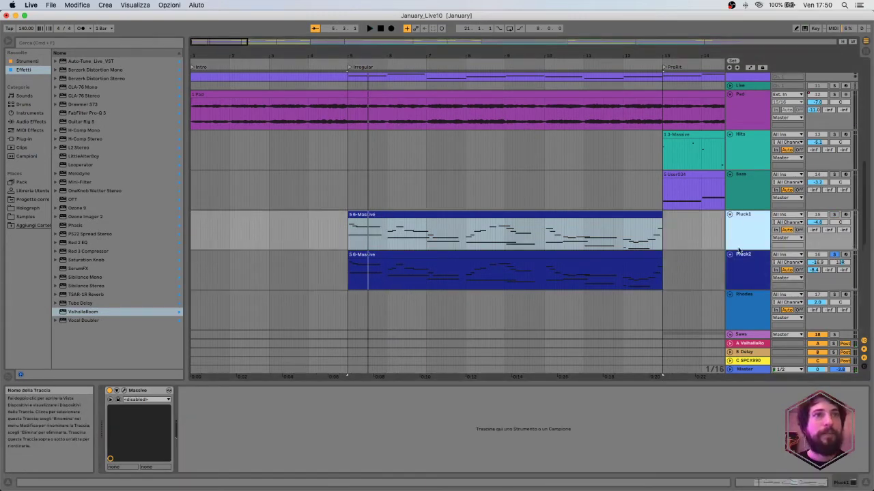
click(742, 267)
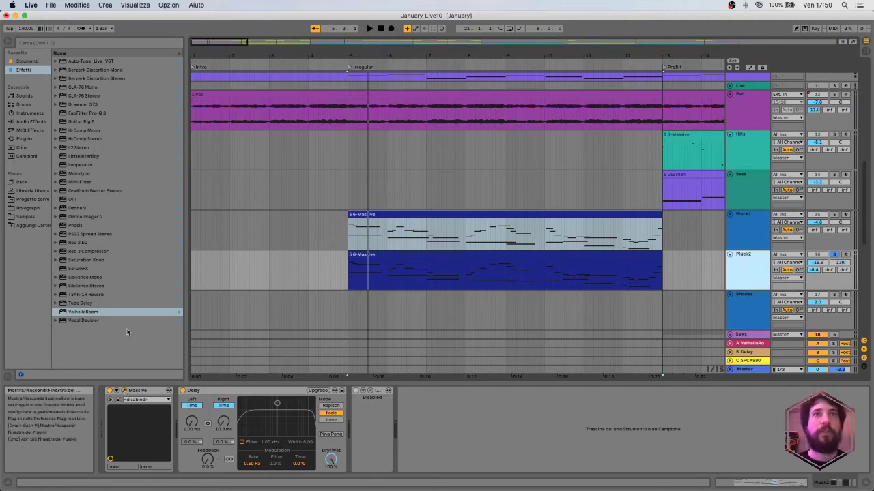
drag(345, 490, 334, 99)
click(225, 95)
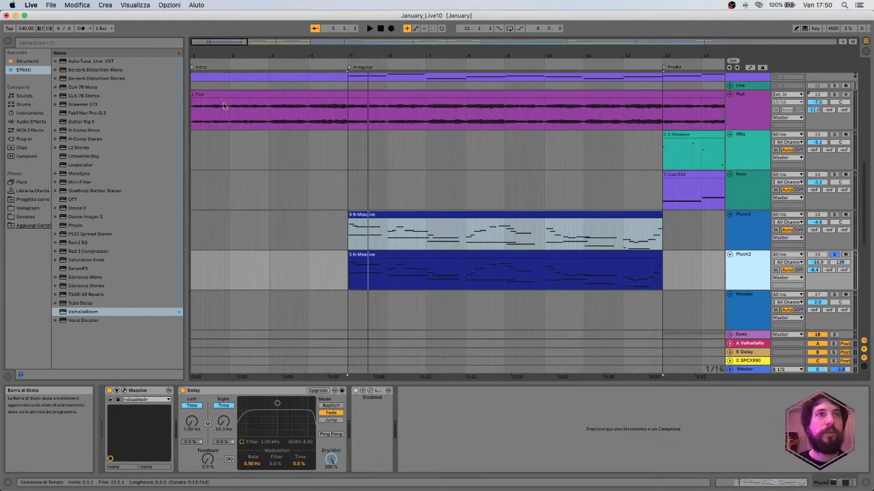
Inspect the Massive synth on the Pluck1 track, close its window, and solo Pluck1 in place of Pluck2.
click(742, 230)
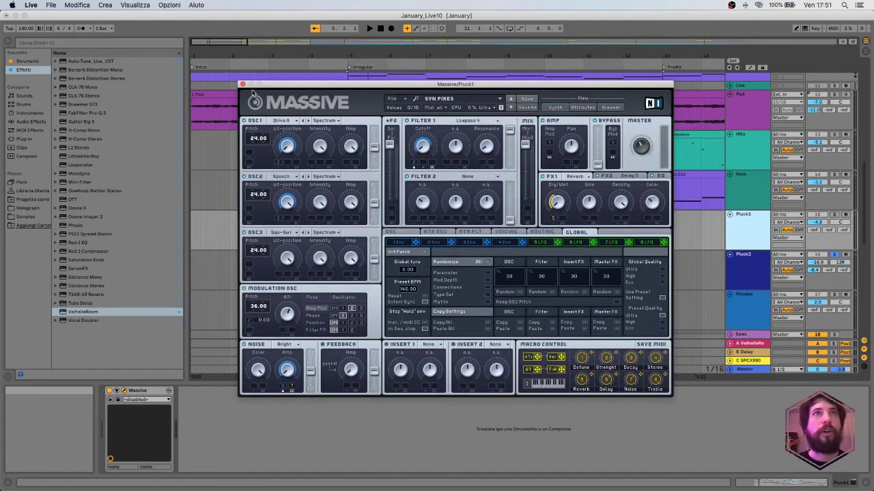
click(242, 84)
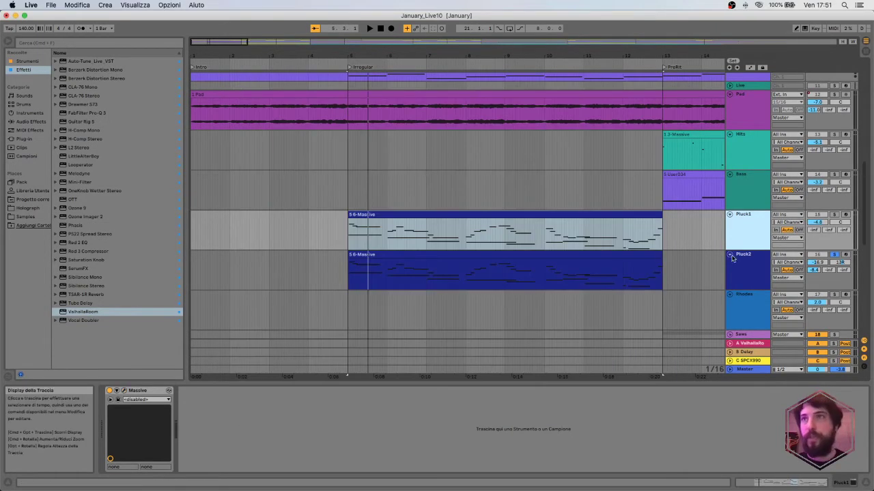
click(739, 229)
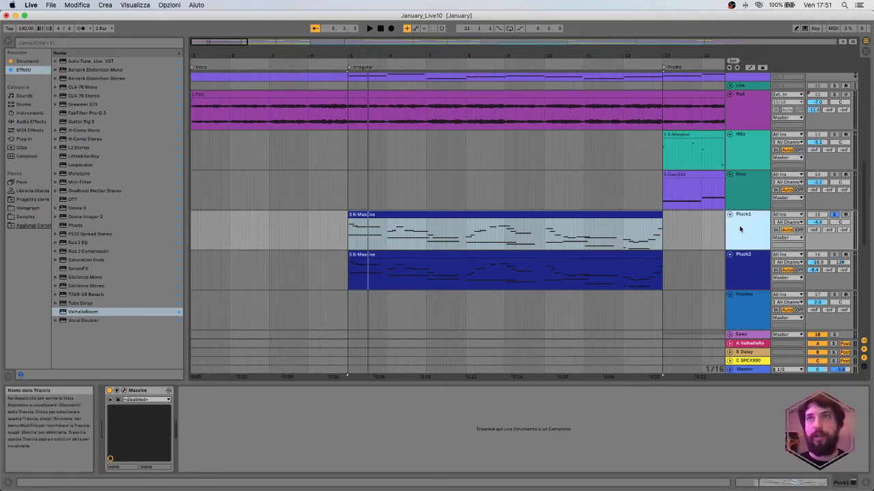
Examine the notes of Pluck1's 6-Massive clip in an enlarged note editor, and shrink the editor again.
click(407, 222)
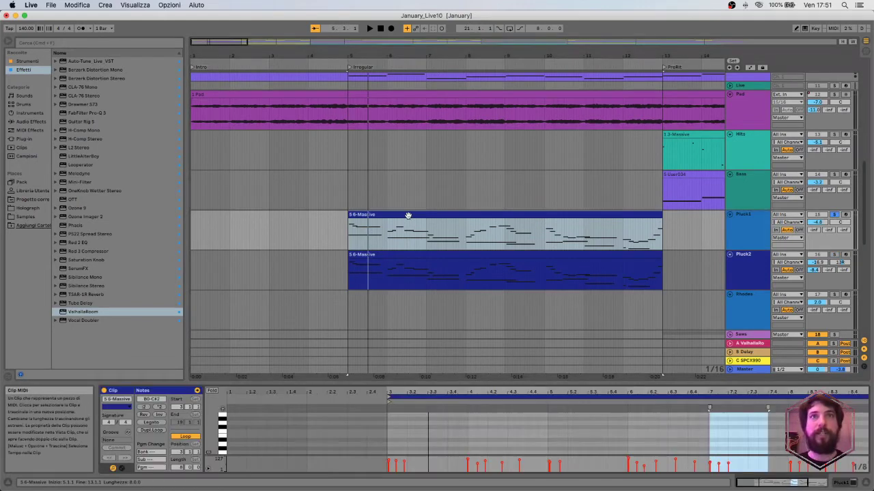
drag(447, 382, 400, 229)
drag(460, 229, 460, 213)
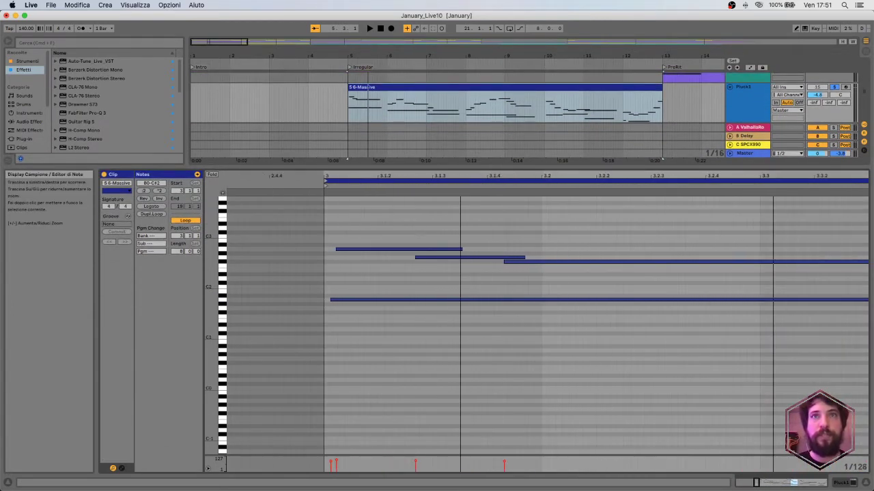
drag(447, 173, 447, 109)
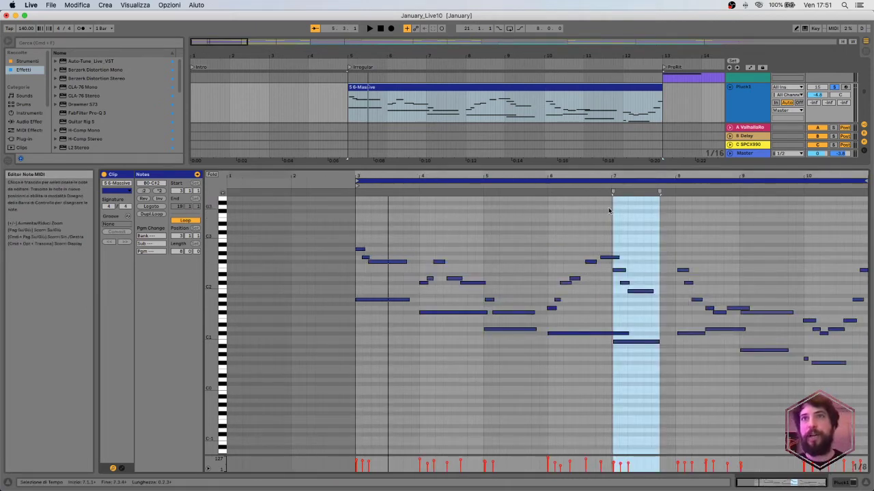
drag(588, 168, 595, 331)
Solo Pluck2 together with Pluck1, play both tracks in the Irregular section, and stop playback.
scroll(581, 255, up, 1)
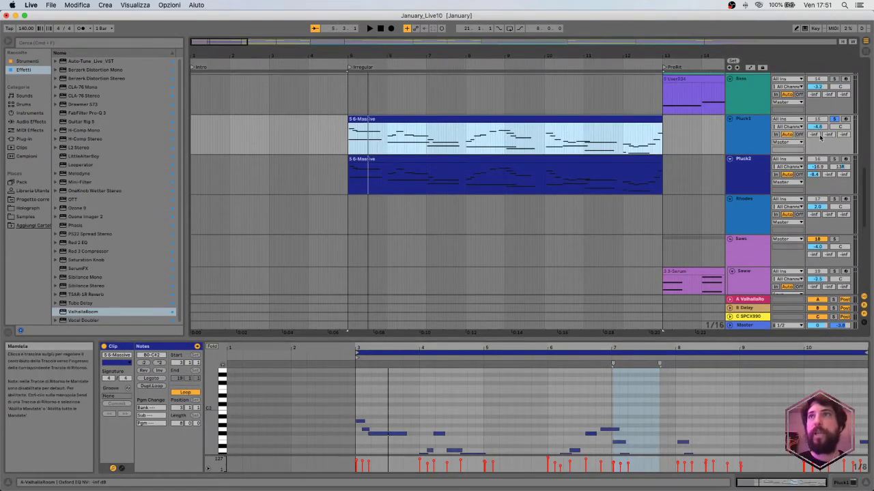
click(834, 159)
key(space)
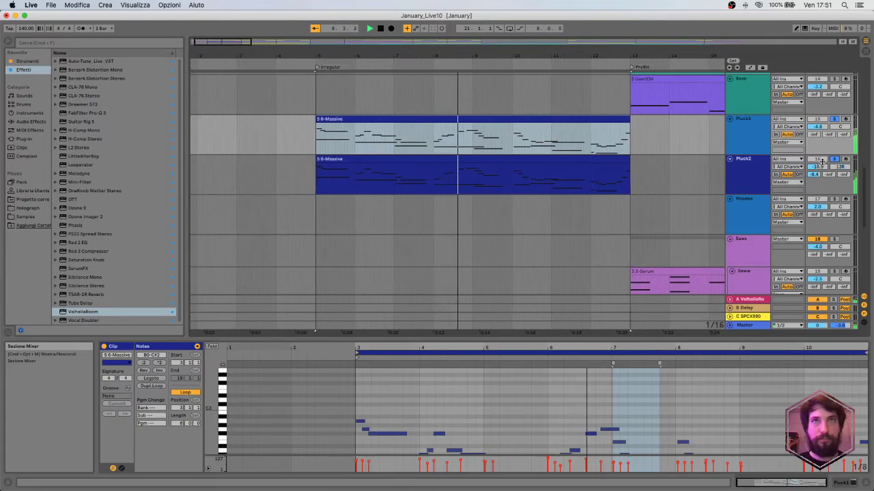
key(space)
Show the wider arrangement, solo the Rhodes track, and play its 15-Massive clip in the Bridge.
drag(540, 56, 540, 12)
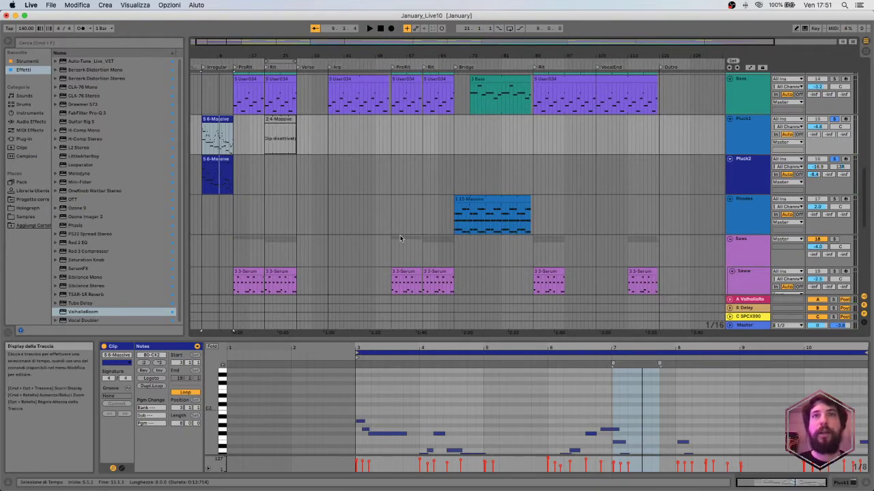
click(834, 200)
click(489, 210)
key(space)
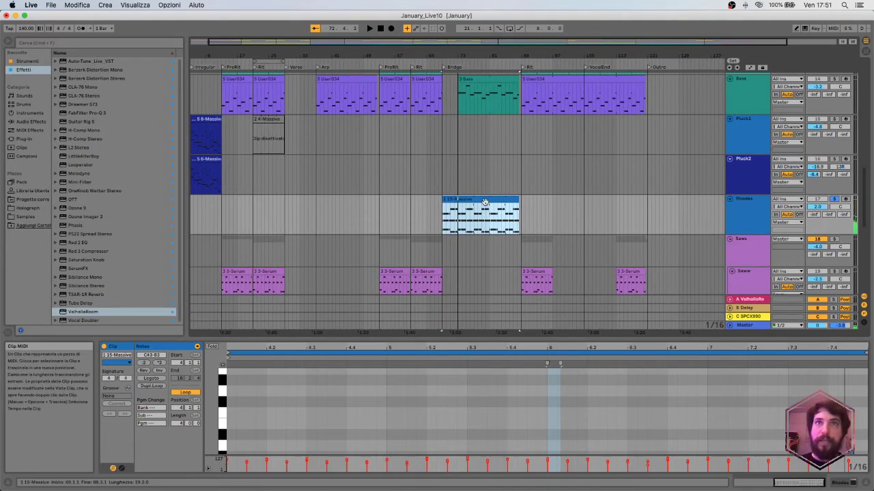
Examine the chord notes of the Rhodes 15-Massive clip in an enlarged note editor, and shrink the editor again.
double_click(486, 201)
drag(617, 338, 599, 163)
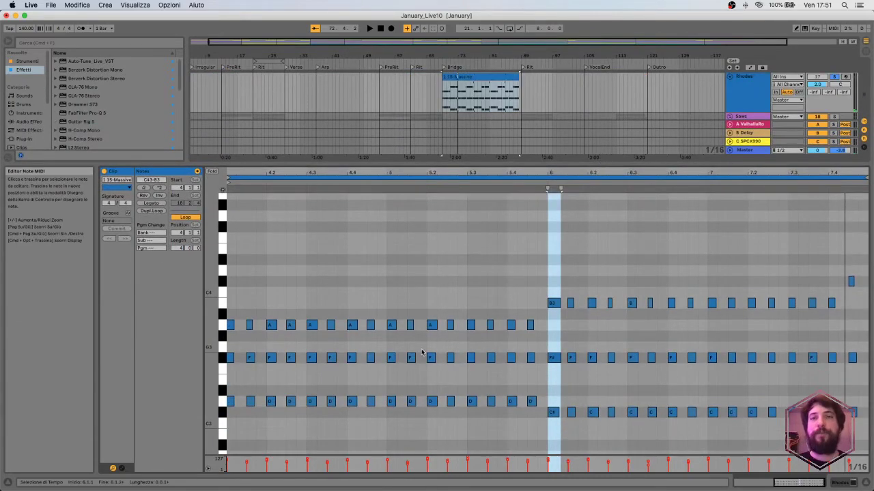
click(486, 262)
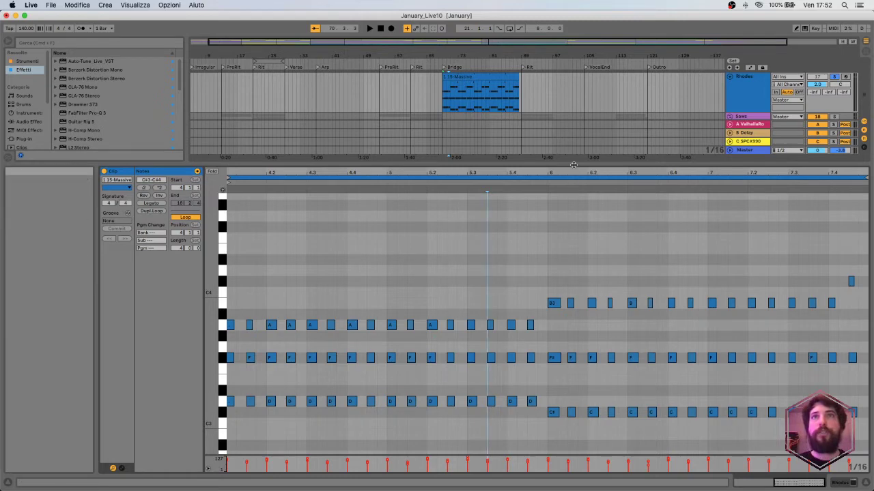
drag(571, 165, 568, 308)
scroll(505, 179, up, 3)
scroll(505, 180, up, 2)
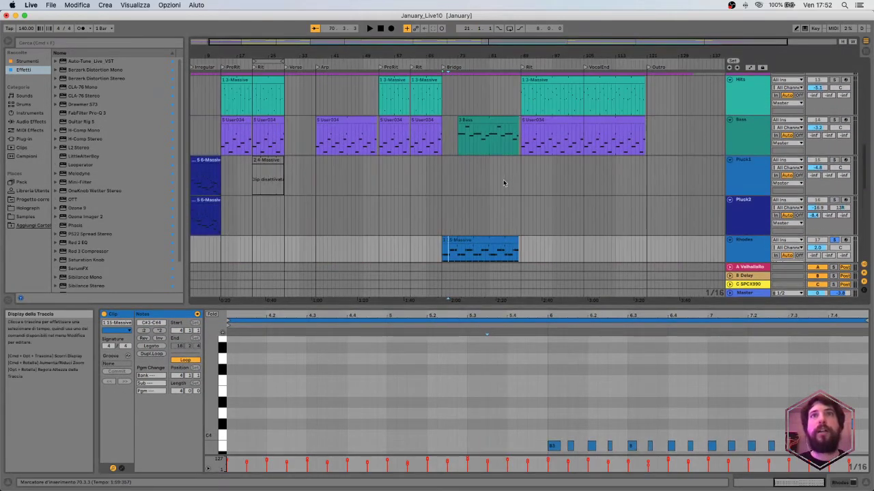
View the Bridge clips of Bass and Rhodes one by one, and select both for shared note viewing.
click(482, 123)
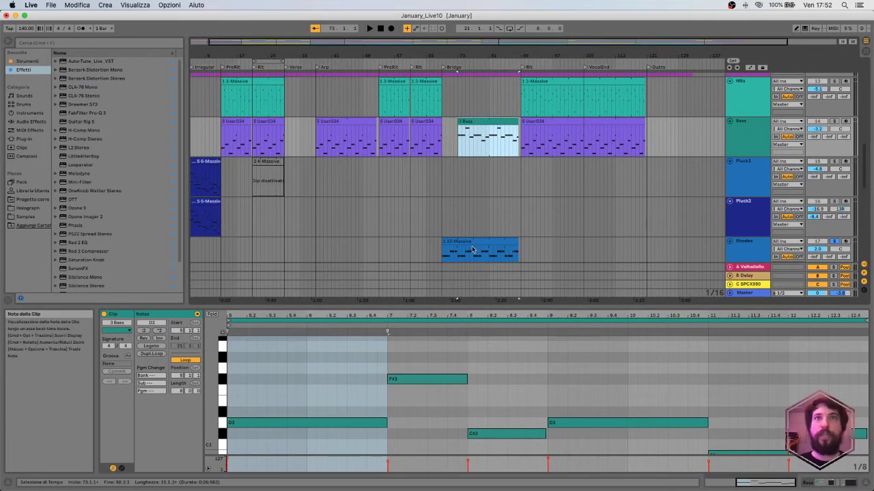
scroll(471, 249, down, 3)
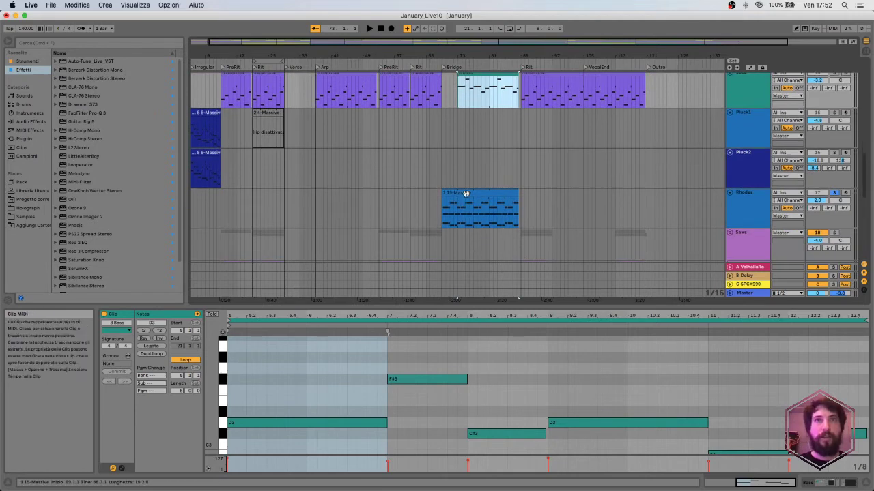
click(465, 194)
scroll(478, 204, up, 1)
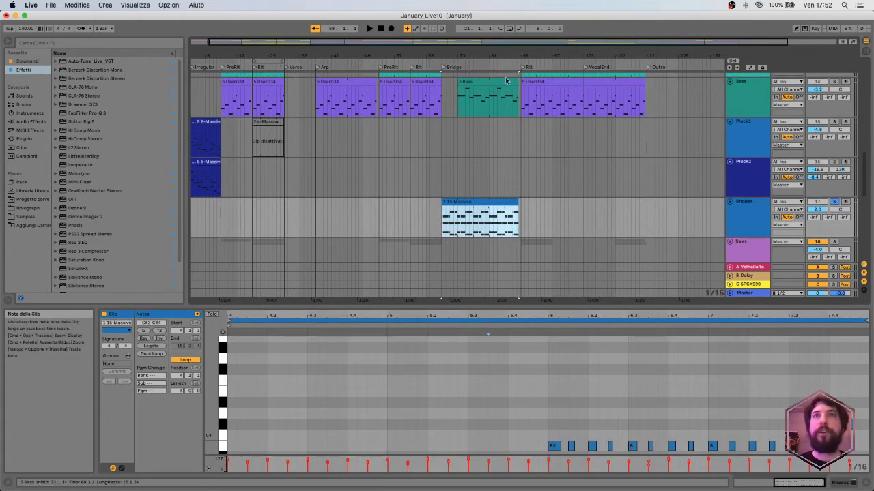
shift+click(496, 101)
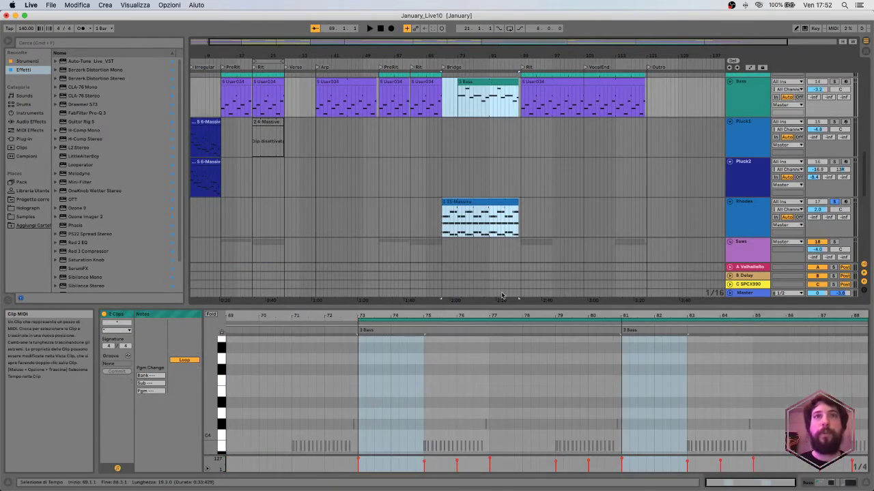
Compare the Bass notes with the Rhodes chords in the enlarged multi-clip note editor, and restore the arrangement view.
scroll(507, 408, down, 4)
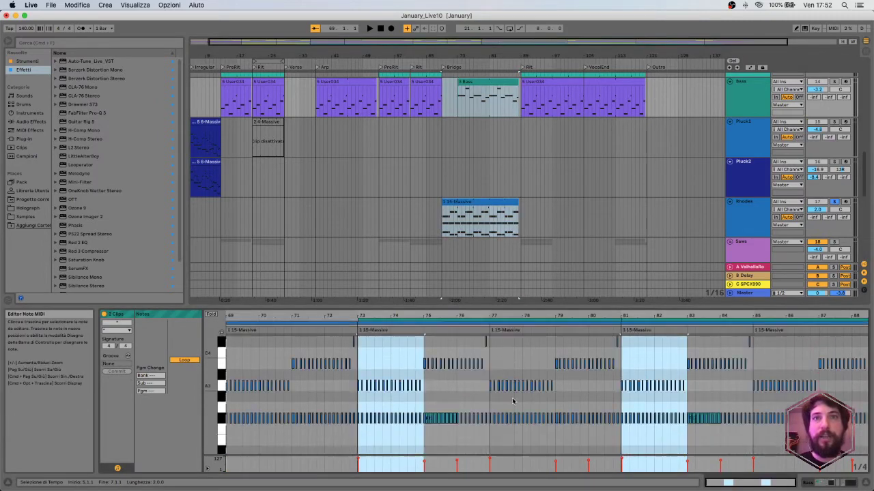
scroll(474, 436, down, 1)
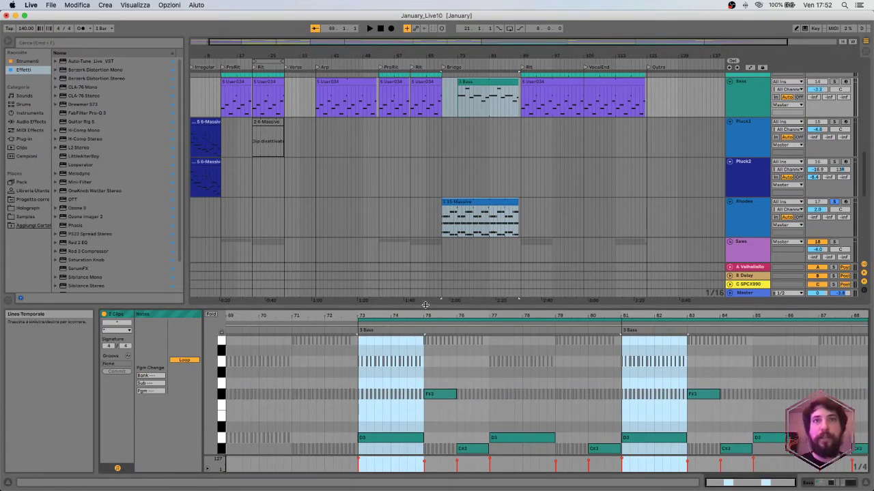
drag(424, 301, 424, 101)
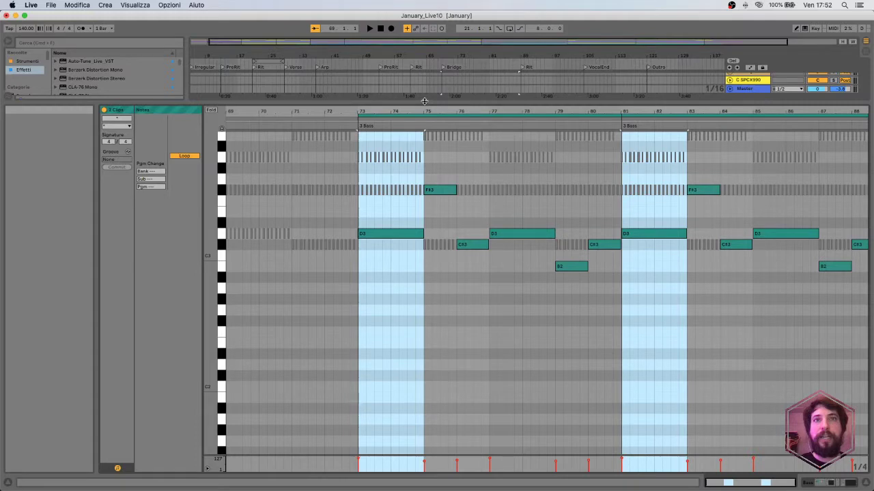
scroll(438, 406, up, 4)
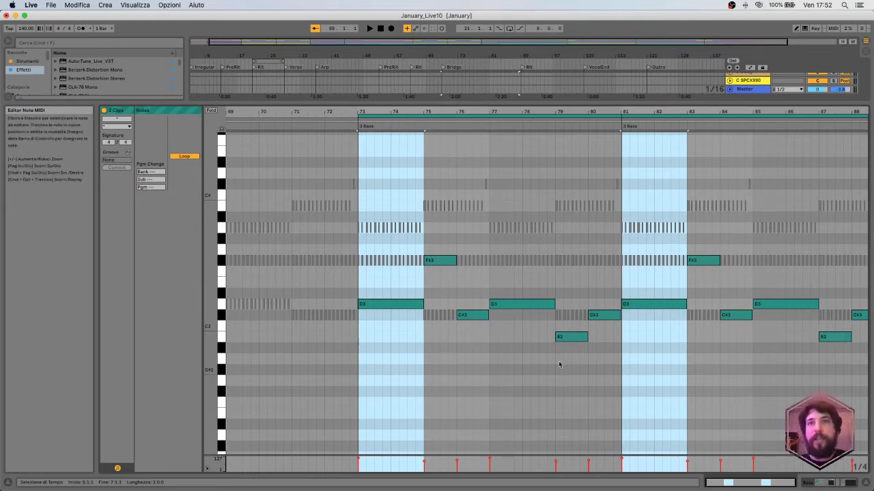
click(579, 316)
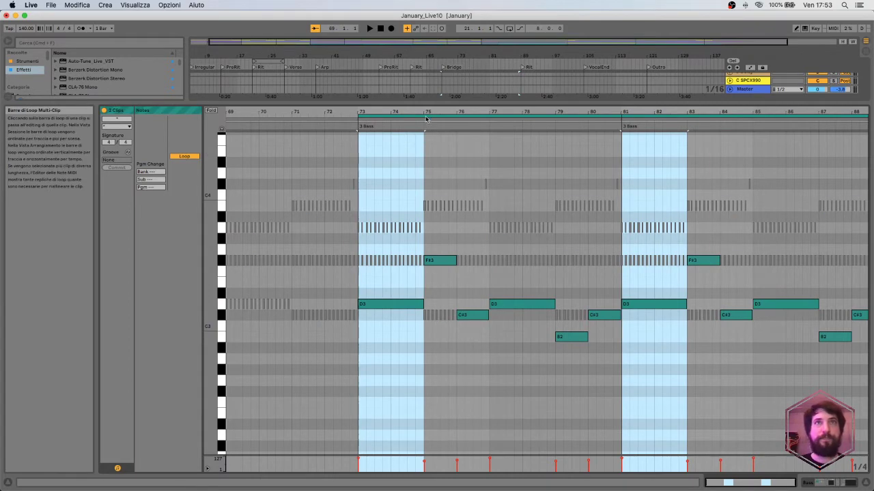
drag(430, 107, 420, 387)
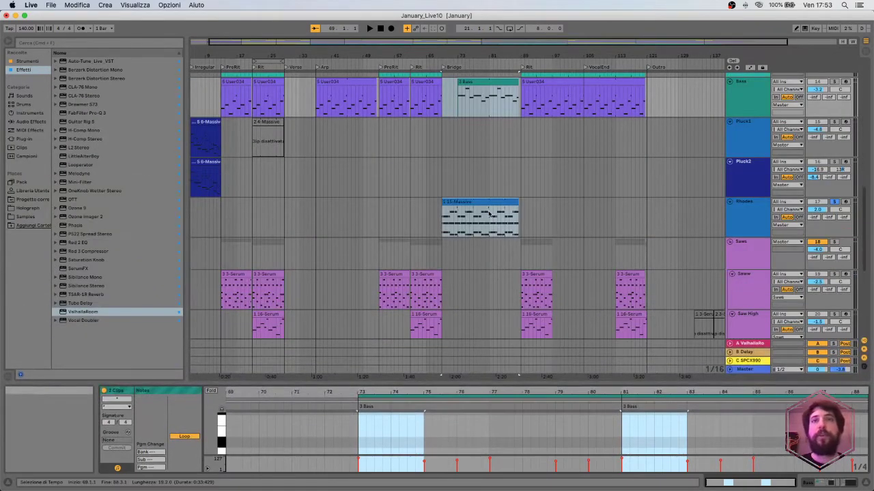
Play the Bridge with Bass and Rhodes soloed together, following their notes in the enlarged editor, and deselect the clips.
click(834, 203)
key(space)
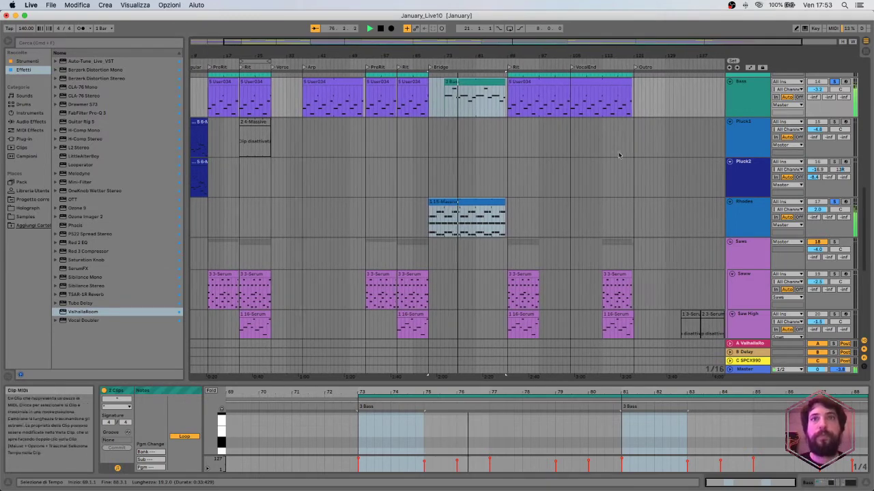
drag(544, 381, 544, 119)
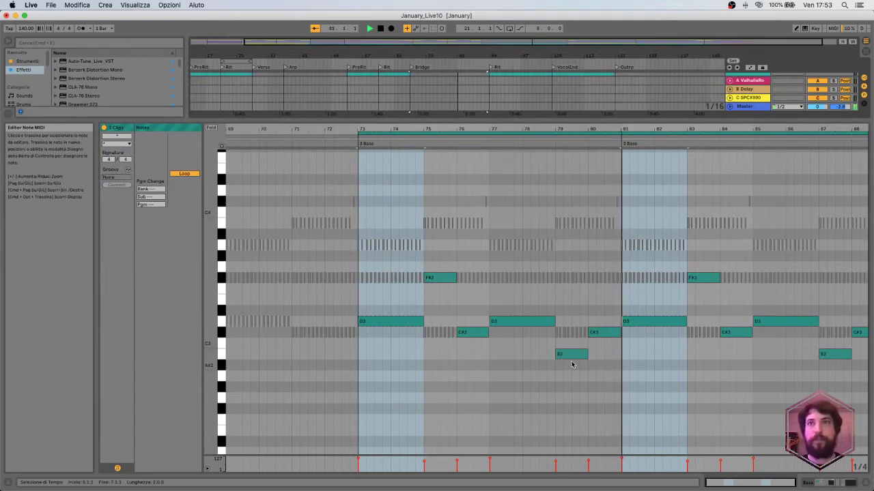
key(space)
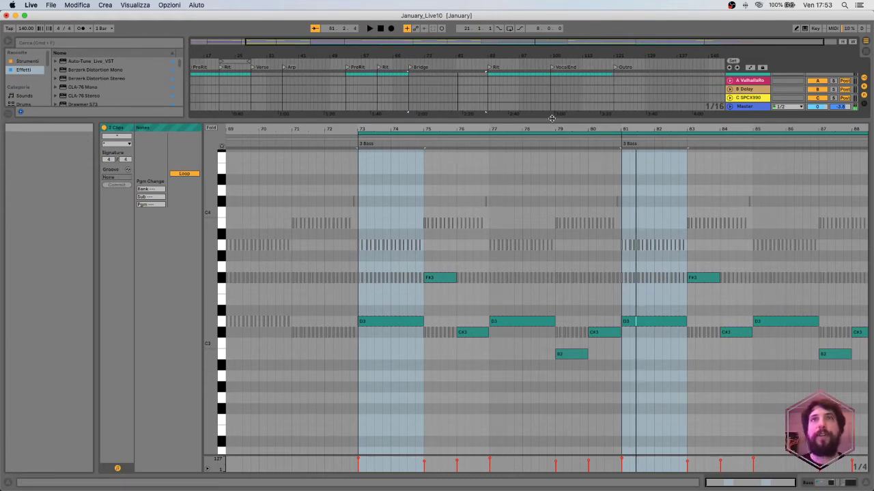
drag(550, 118, 531, 373)
click(548, 215)
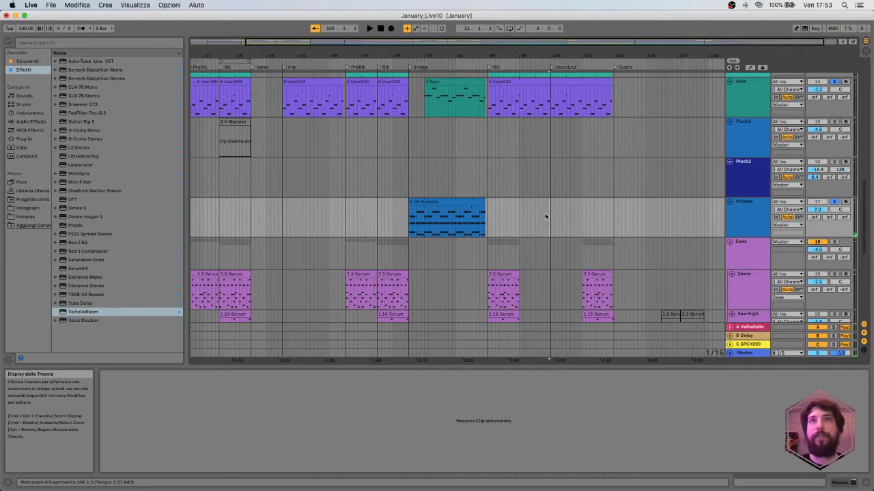
Solo the Saws group and play it from the Saww track's 3-Serum clip in the Rit before the Bridge.
scroll(573, 200, up, 2)
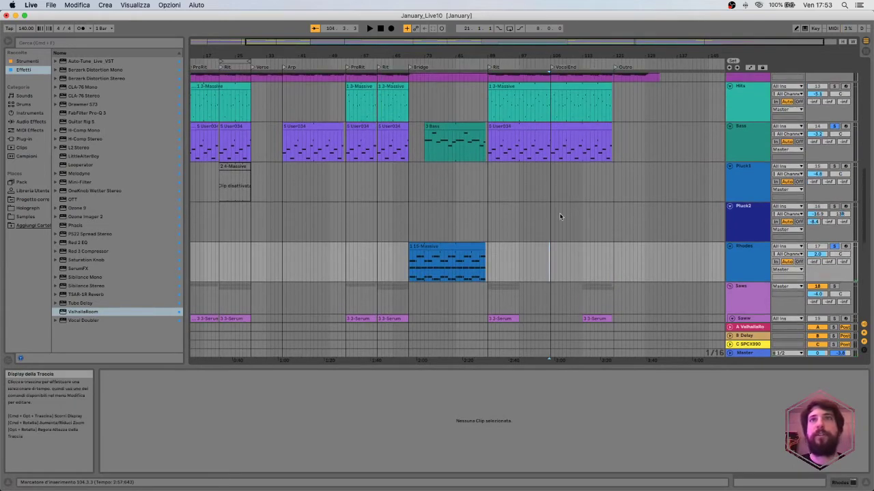
scroll(559, 214, down, 8)
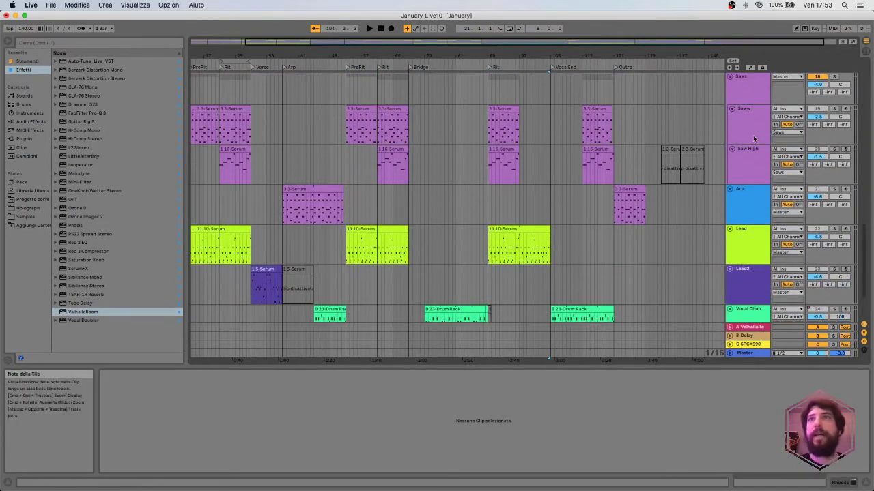
scroll(834, 106, up, 1)
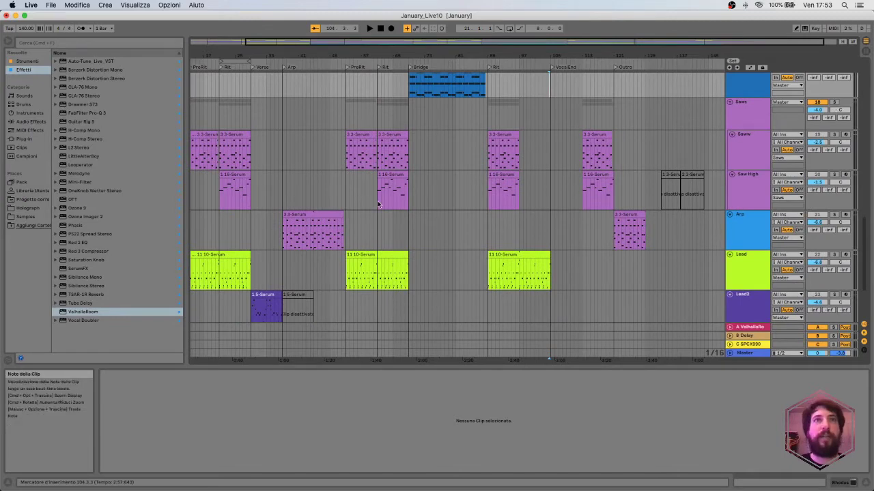
click(381, 136)
key(space)
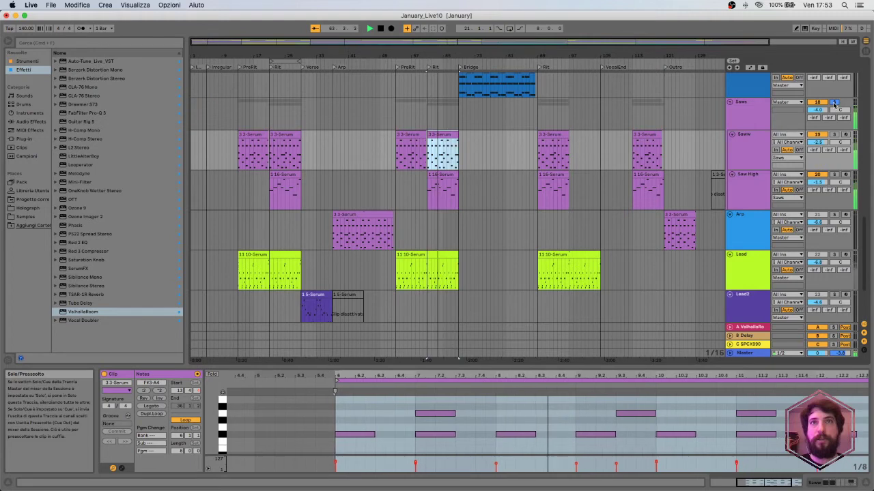
Open Serum on the Saww track, inspect its oscillators, and switch oscillator B on and back off.
click(750, 139)
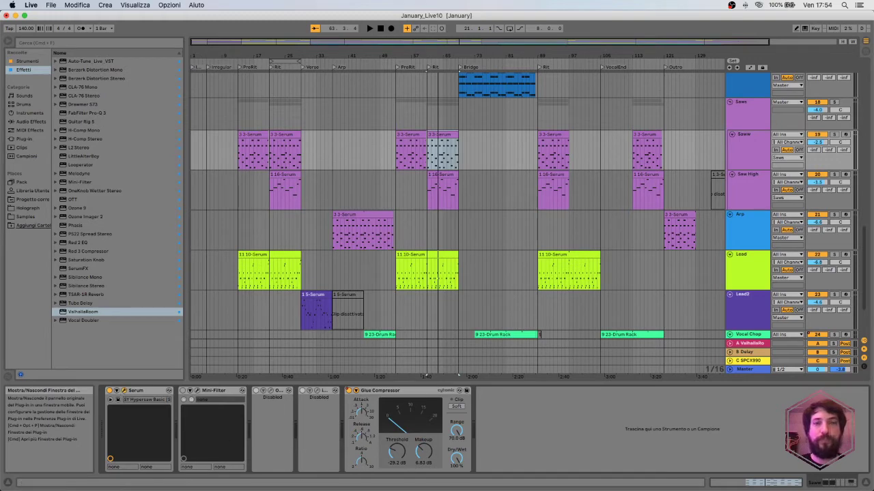
click(112, 399)
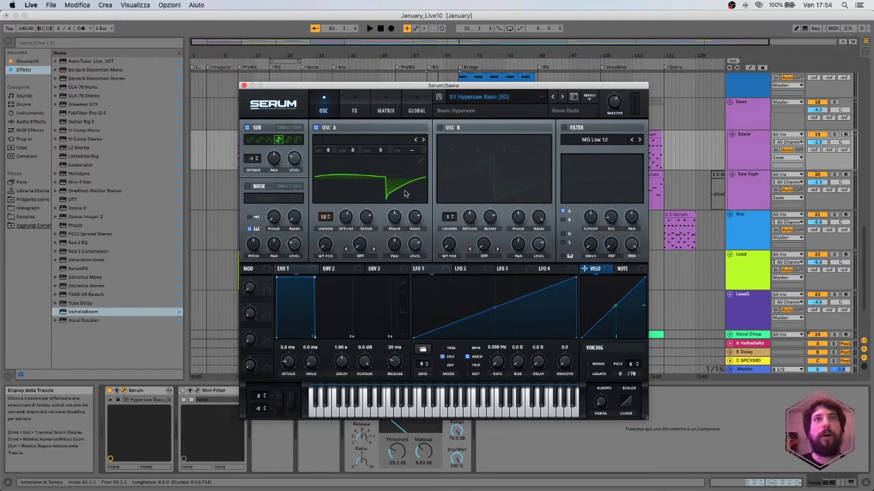
click(441, 128)
click(441, 128)
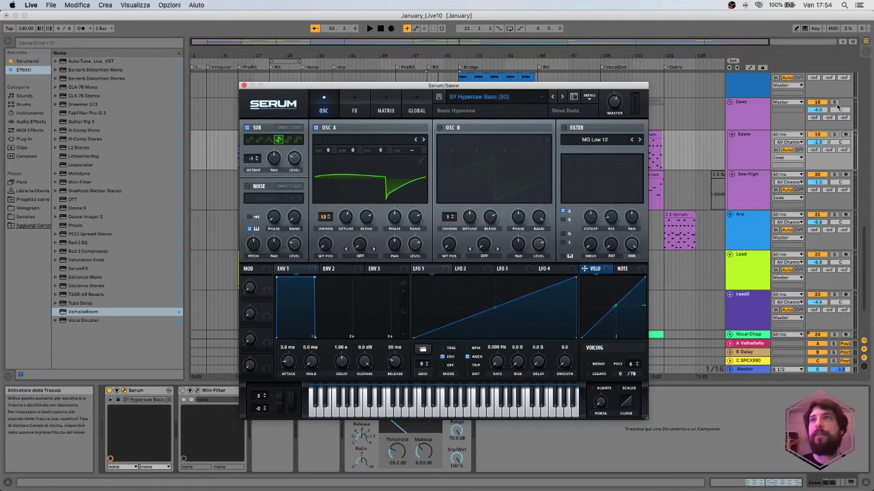
Play the soloed Saws while reducing Serum's oscillator A unison to 1 and restoring it to 12, and close Serum.
click(734, 130)
key(space)
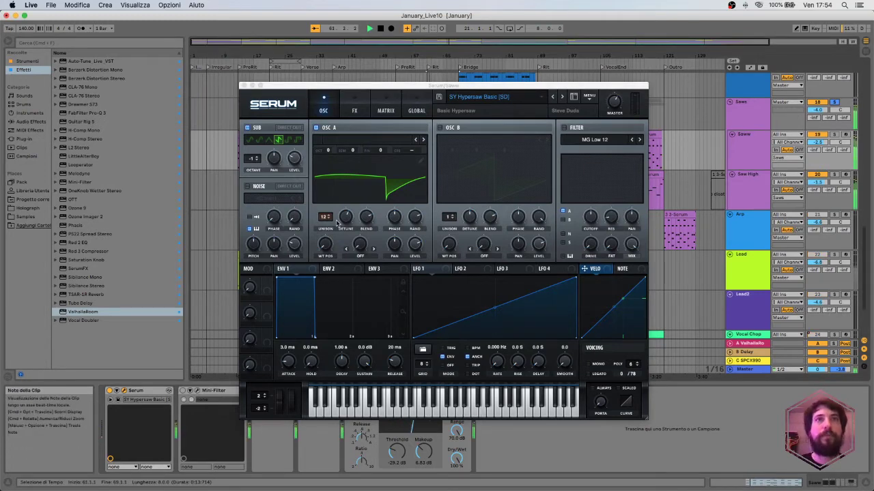
drag(325, 219, 325, 264)
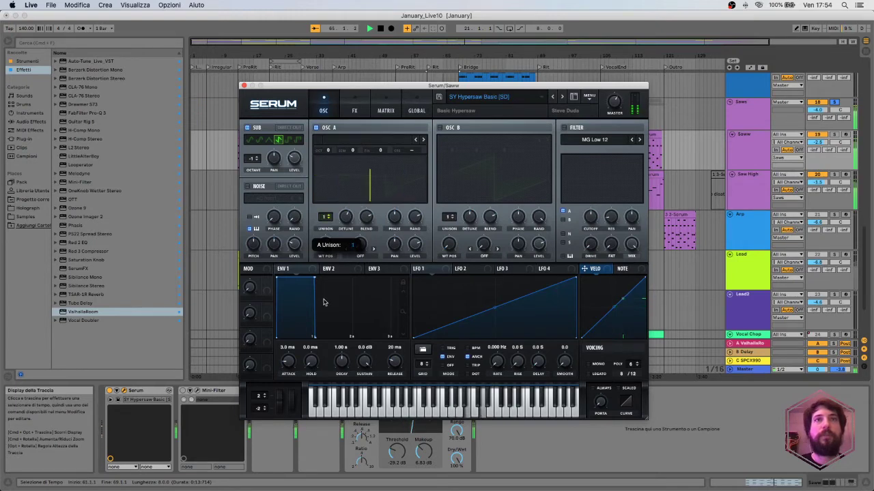
drag(324, 245, 326, 219)
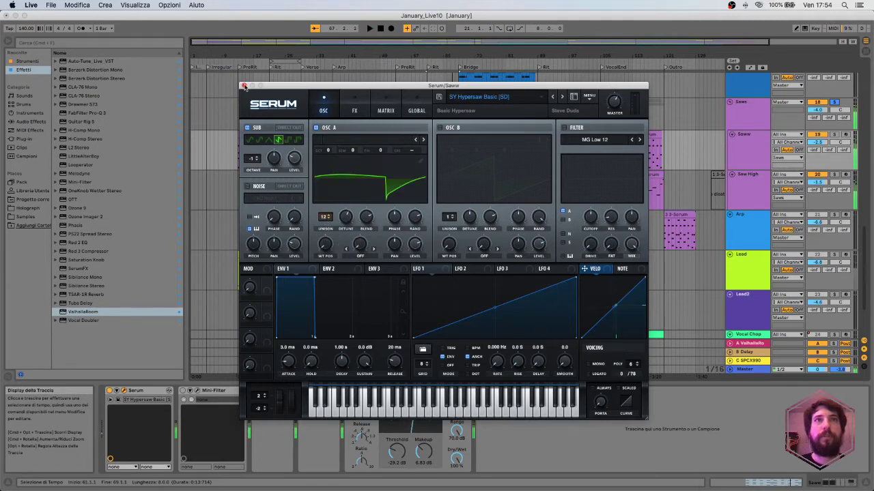
click(243, 86)
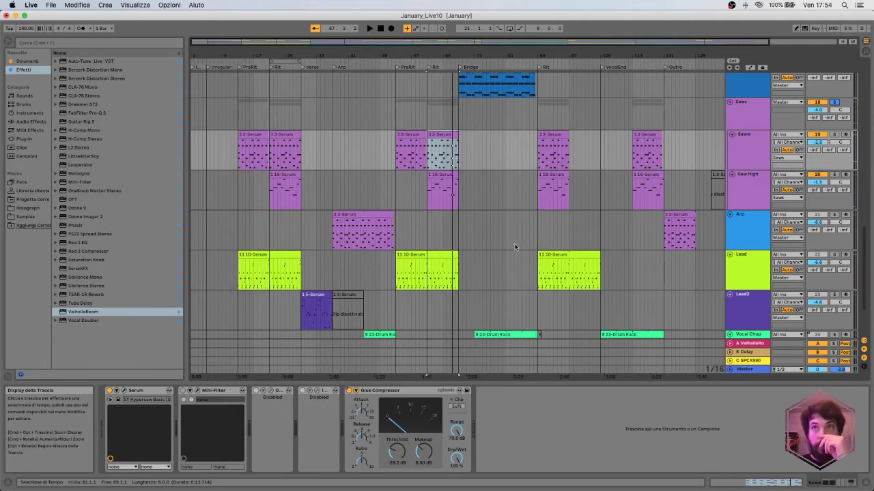
Solo the Arp track, play its 3-Serum clip in the Arp section, and unsolo the track.
scroll(527, 256, down, 3)
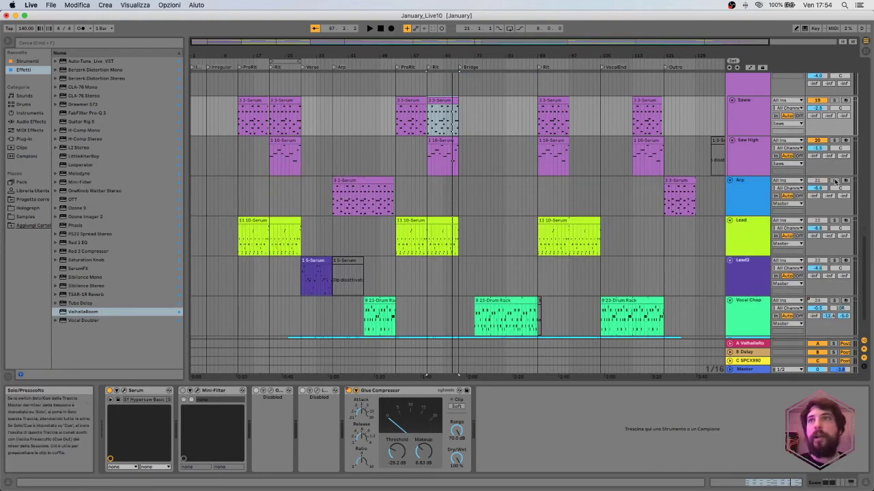
click(356, 183)
key(space)
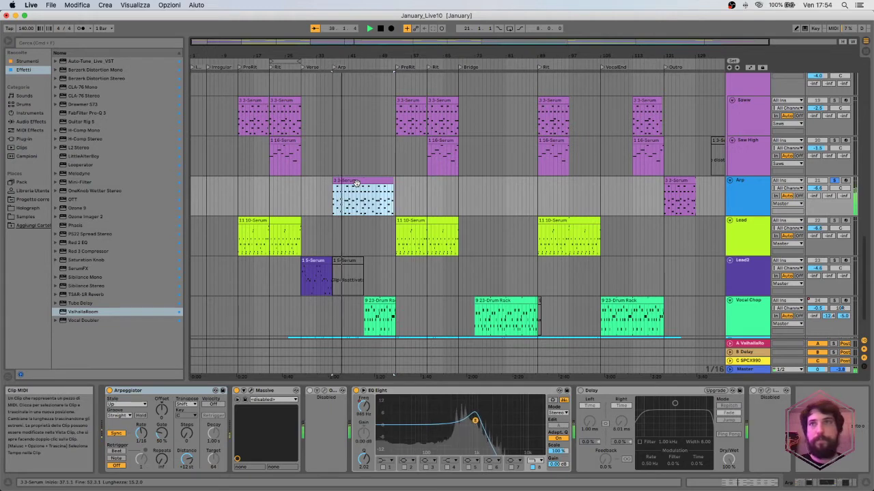
click(834, 181)
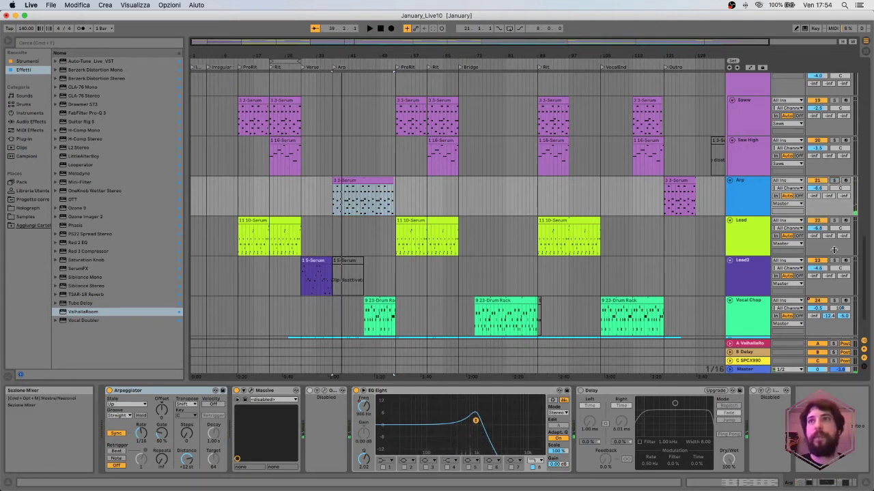
Solo the Lead track, play its first 10-Serum clip from the PreRit, and inspect the track's Serum before closing it.
click(834, 221)
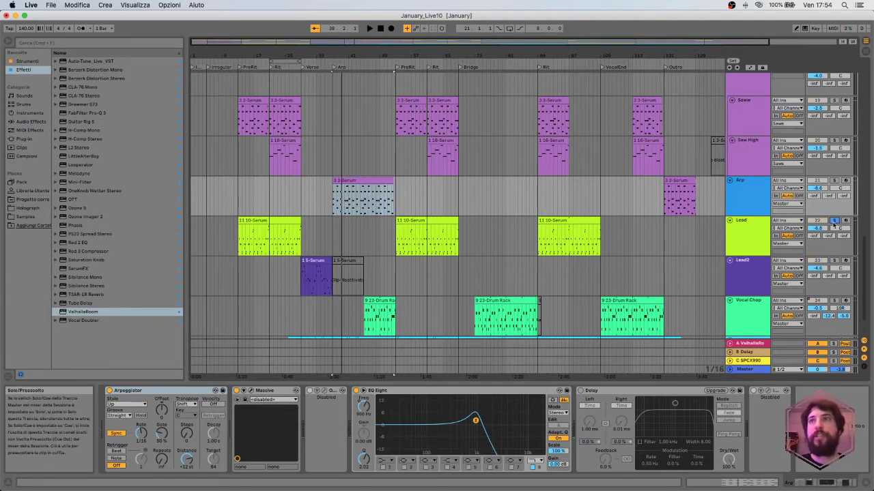
click(253, 222)
key(space)
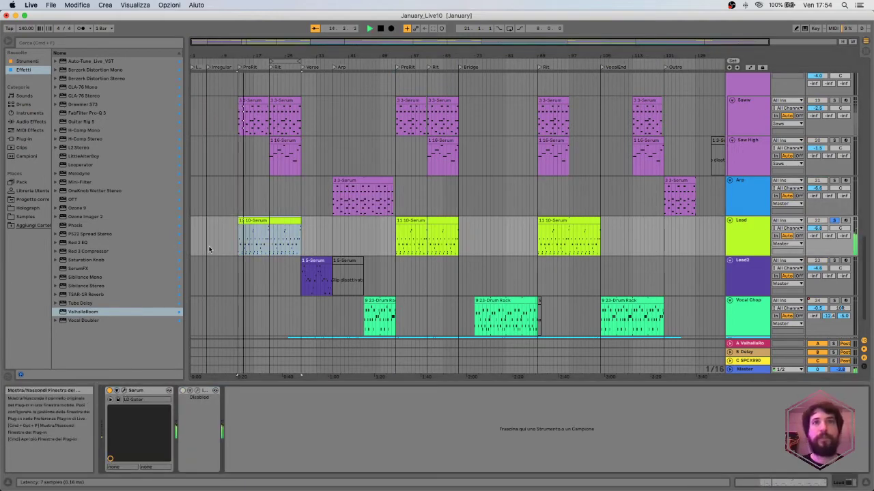
drag(390, 490, 380, 76)
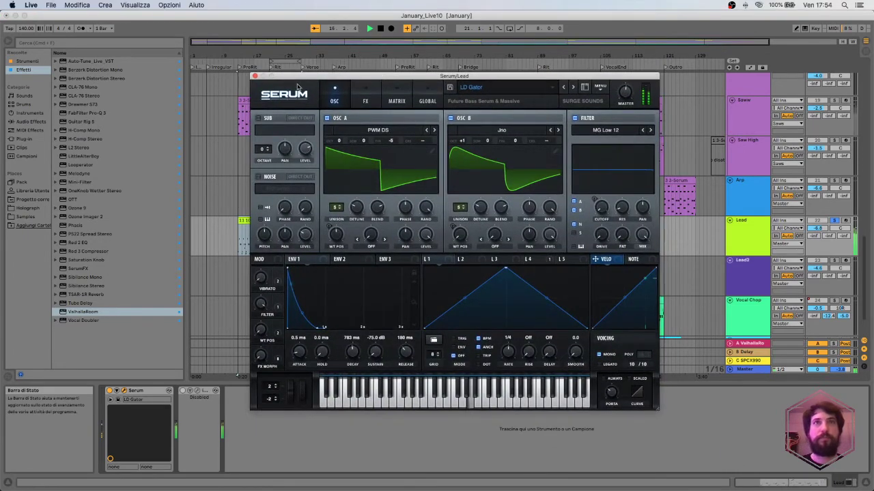
click(254, 77)
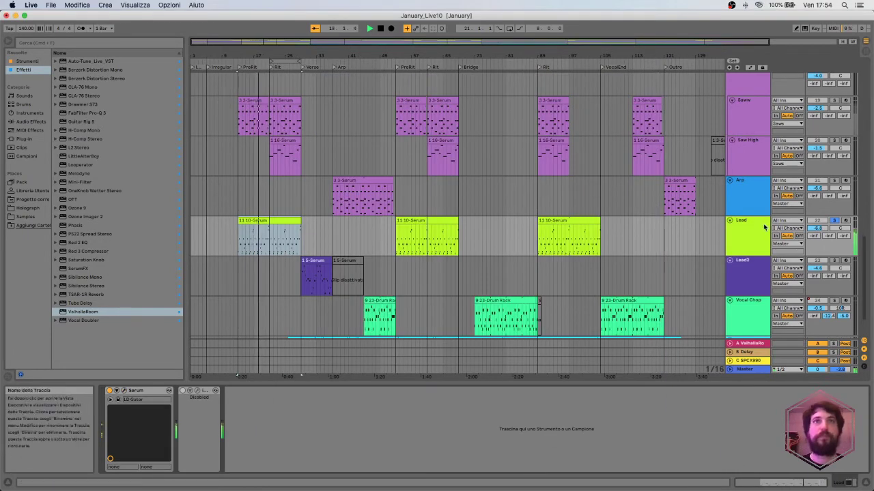
Solo the Lead2 track and play its 5-Serum clip through the Verse, following the notes up close.
click(835, 261)
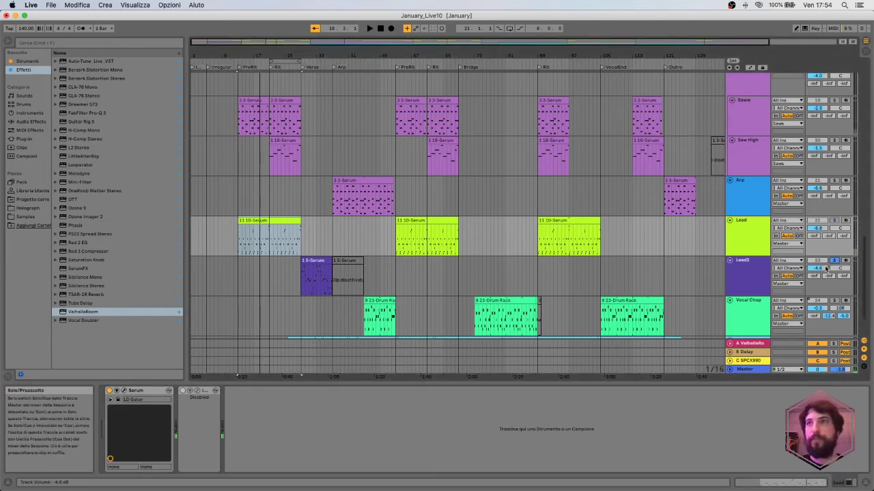
click(316, 263)
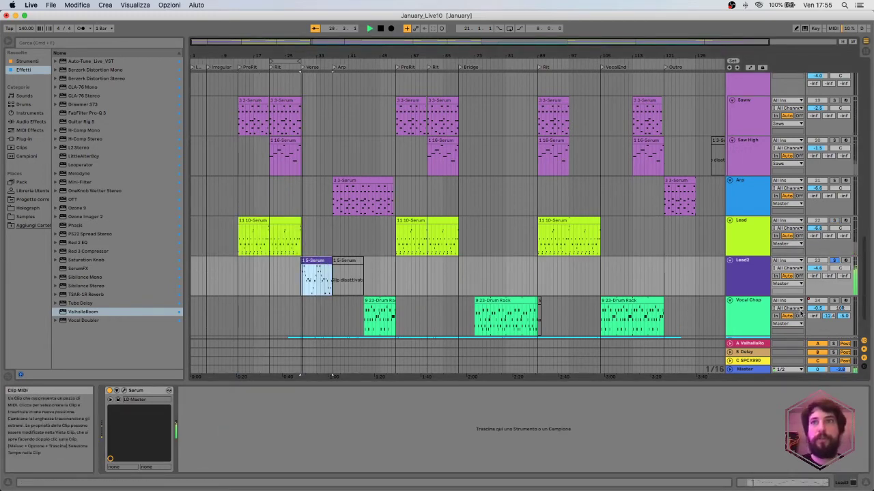
drag(310, 56, 307, 136)
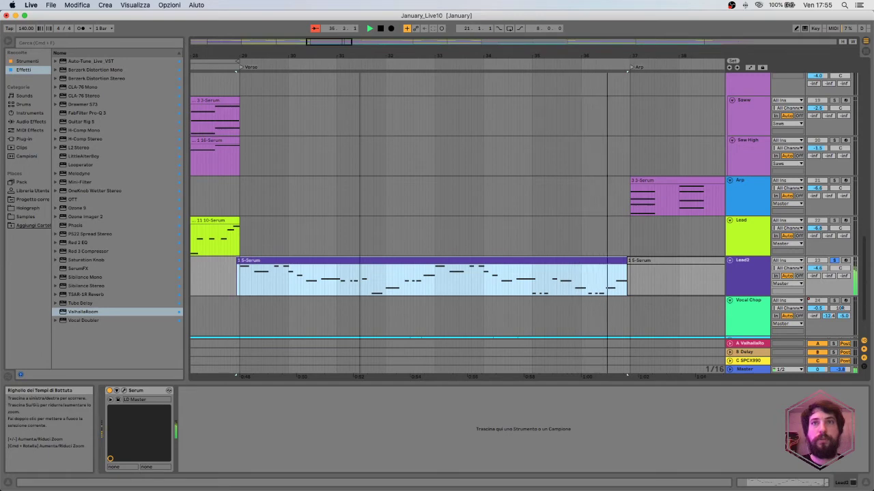
drag(360, 56, 359, 36)
key(space)
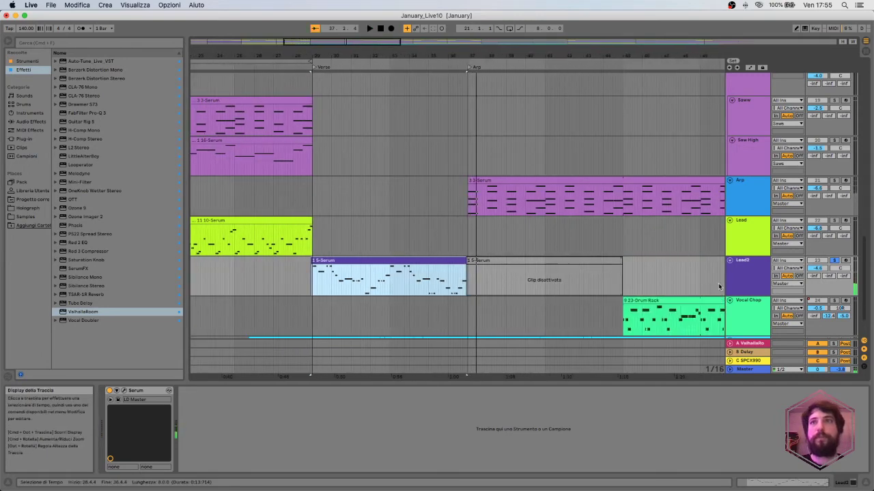
Solo the Vocal Chop track and play its 23-Drum Rack clip just before the second PreRit.
scroll(602, 231, down, 2)
scroll(600, 231, down, 1)
scroll(552, 275, right, 10)
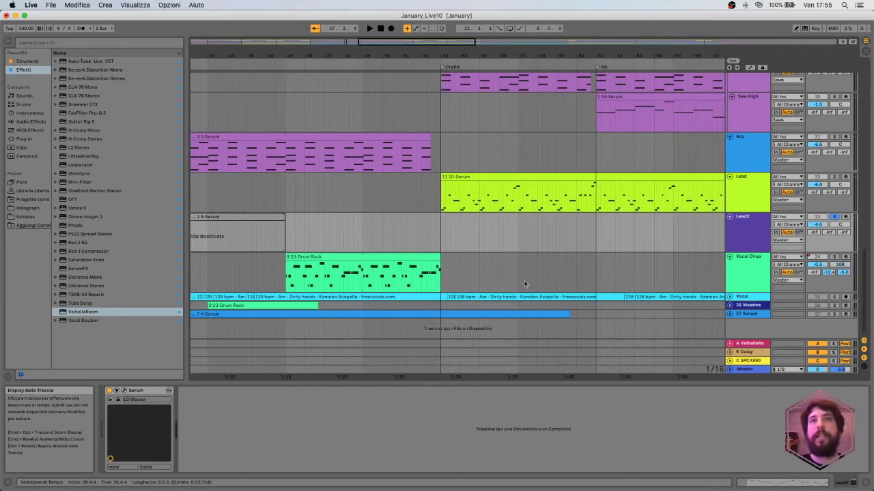
click(333, 254)
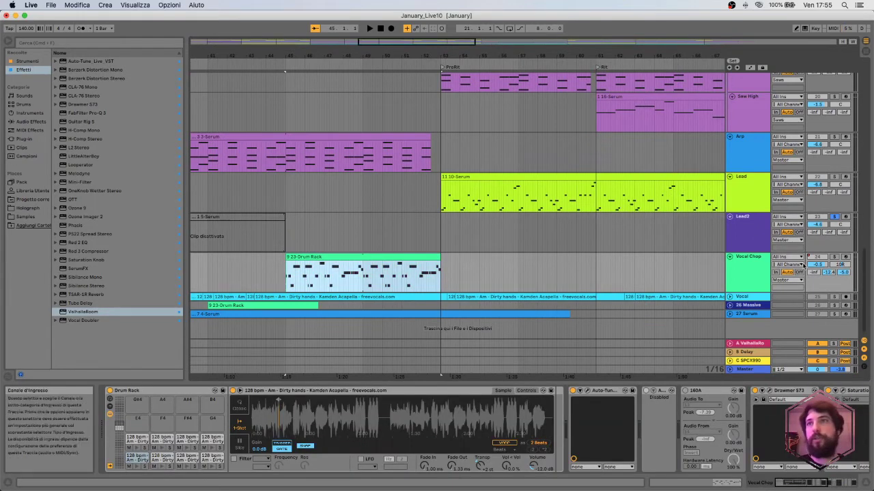
click(834, 257)
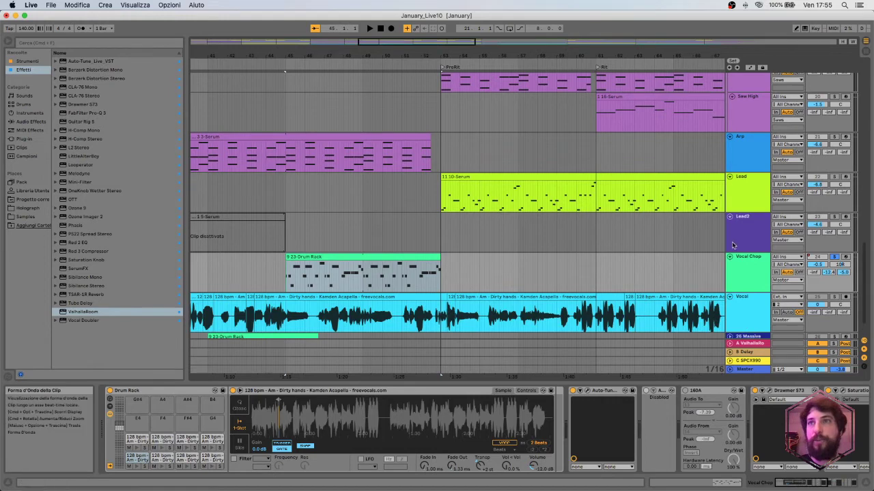
key(space)
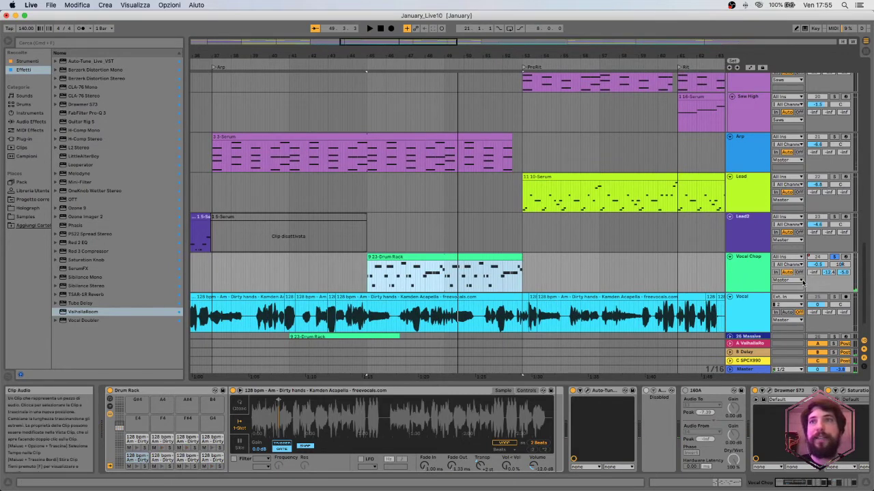
Solo the Vocal track and play its acapella from the Verse, and stop playback.
click(834, 297)
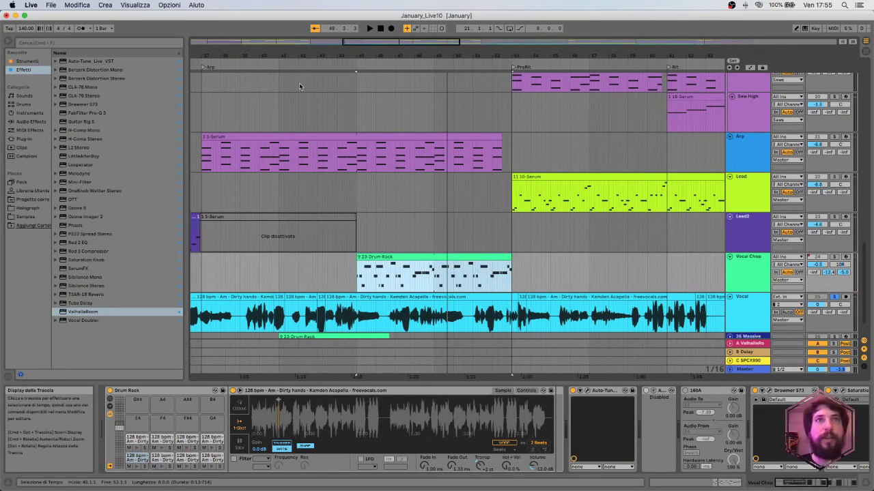
click(312, 60)
key(space)
drag(396, 55, 415, 30)
click(344, 62)
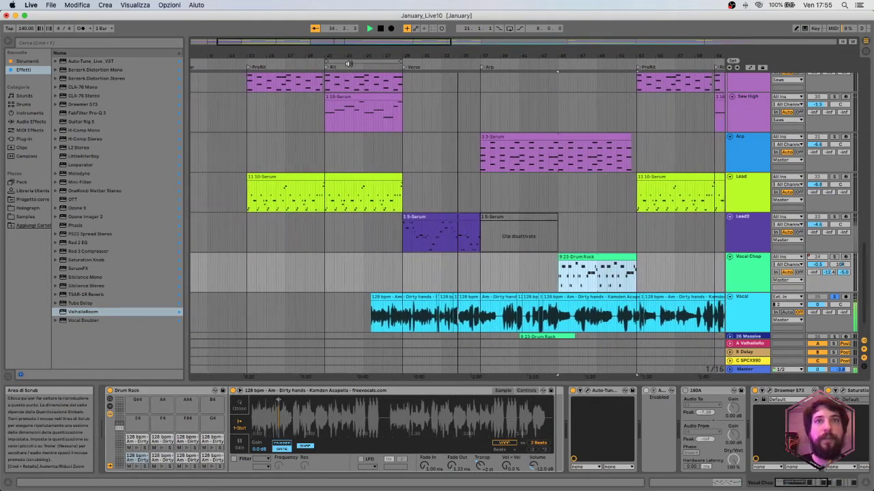
key(space)
Play the soloed Vocal in the middle of the Bridge and again at the end of the last Rit.
scroll(575, 151, right, 6)
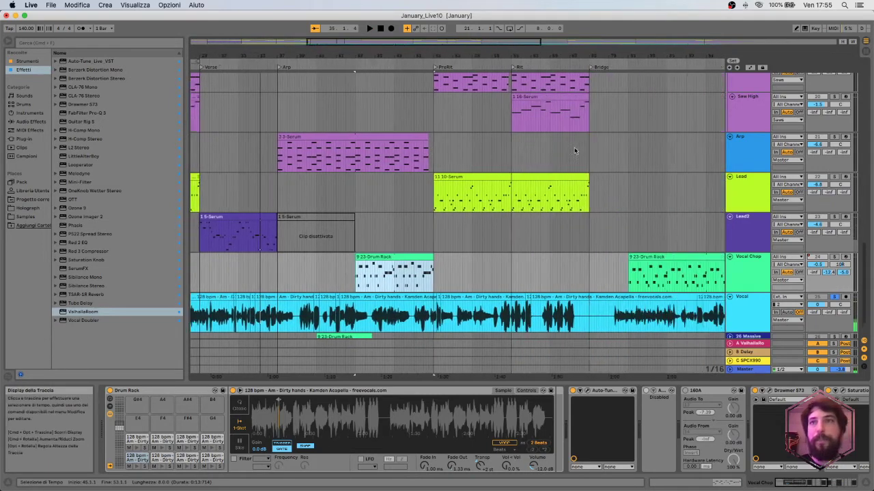
scroll(574, 151, right, 10)
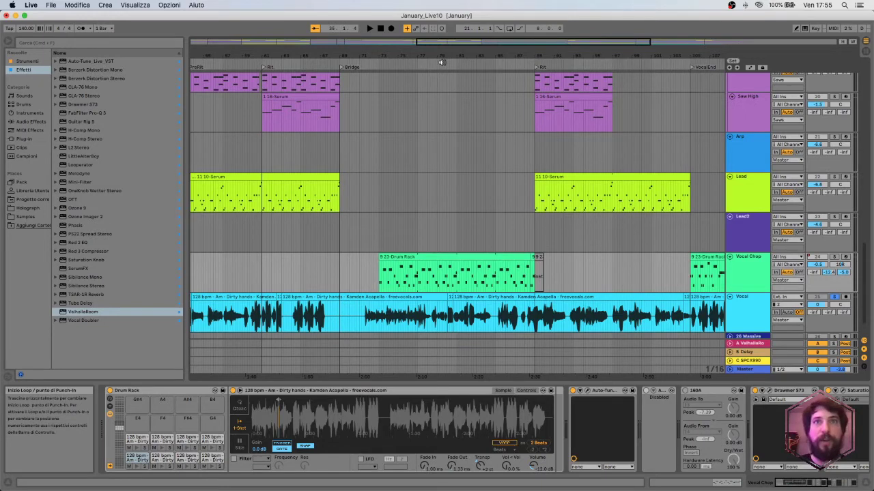
click(441, 62)
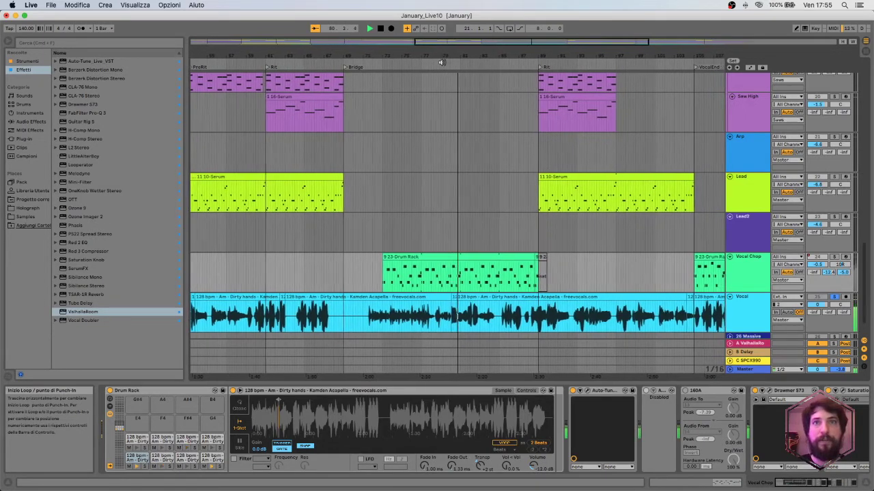
scroll(634, 142, right, 6)
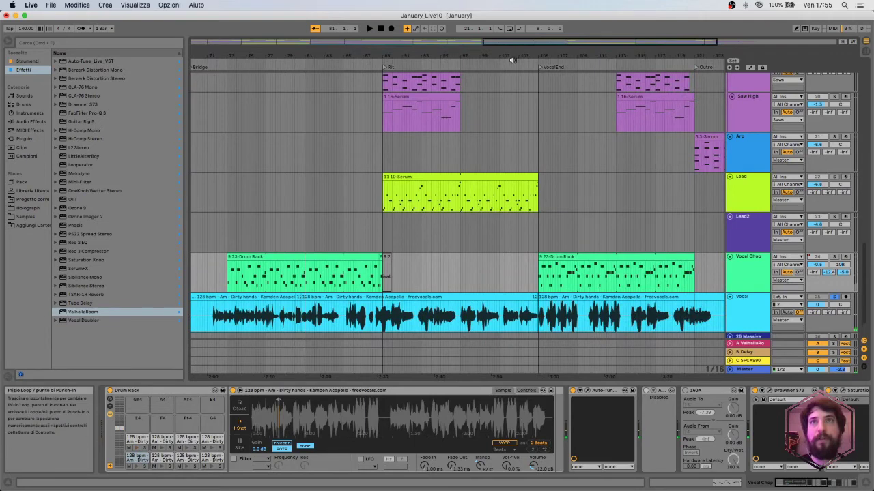
click(511, 59)
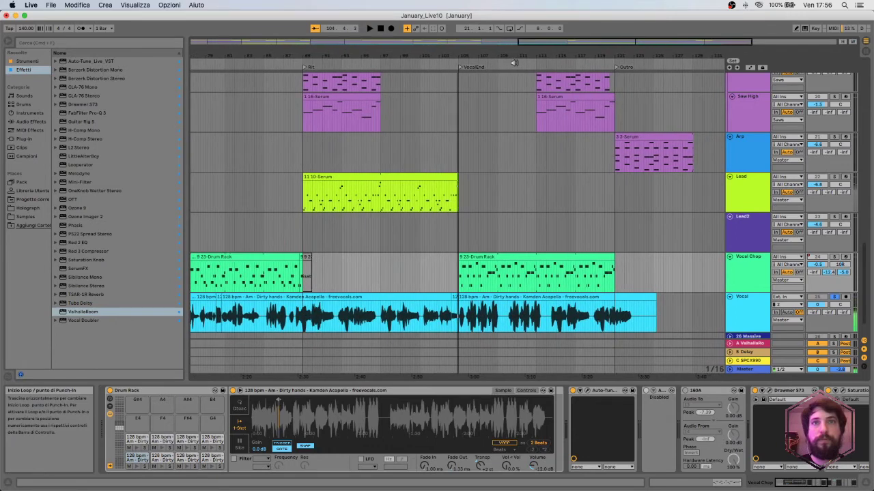
Unsolo the Vocal, solo Vocal Chop, and audition the vocal slices on its Drum Rack pads.
click(833, 298)
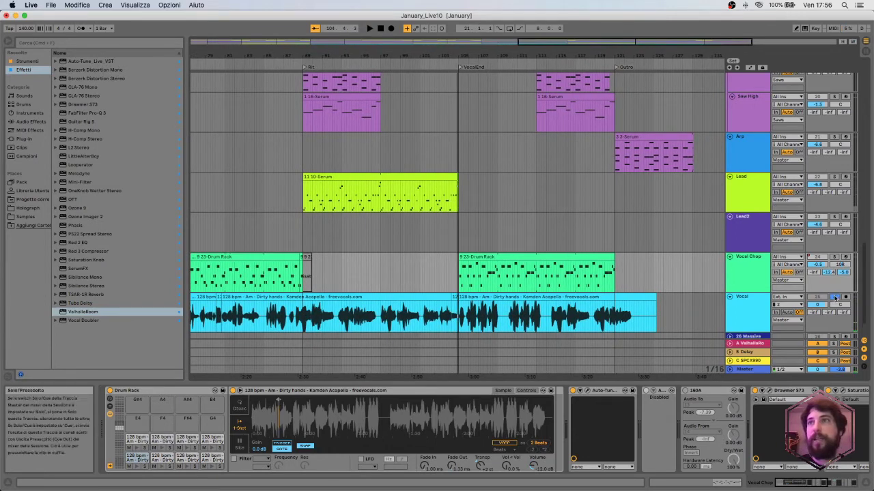
click(833, 257)
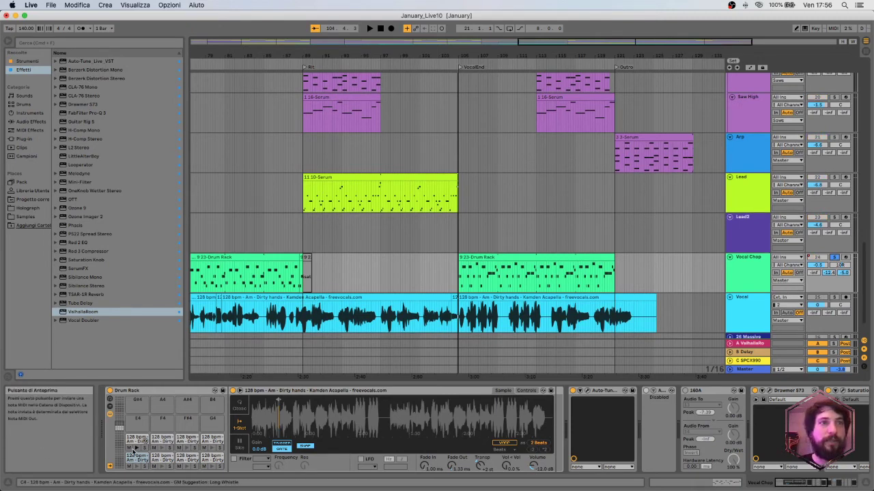
click(162, 449)
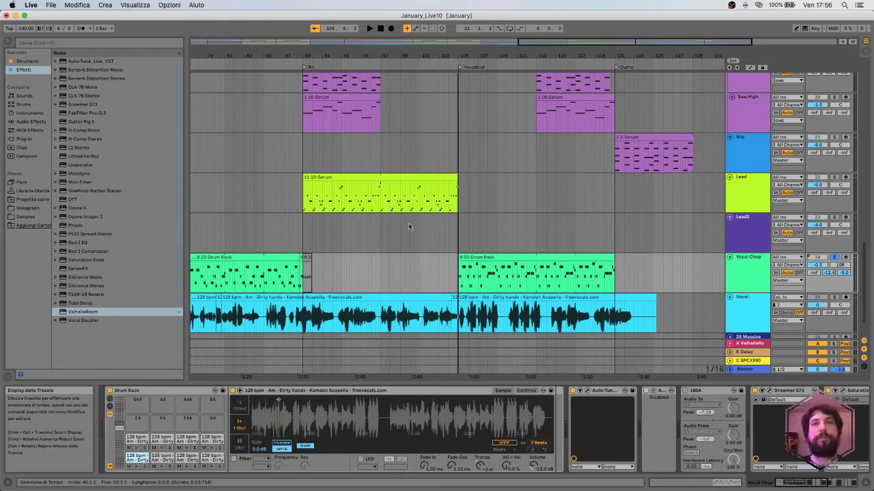
Open the VocalEnd Vocal Chop clip in an enlarged note editor and play it, following its slice notes.
drag(436, 56, 504, 135)
click(547, 258)
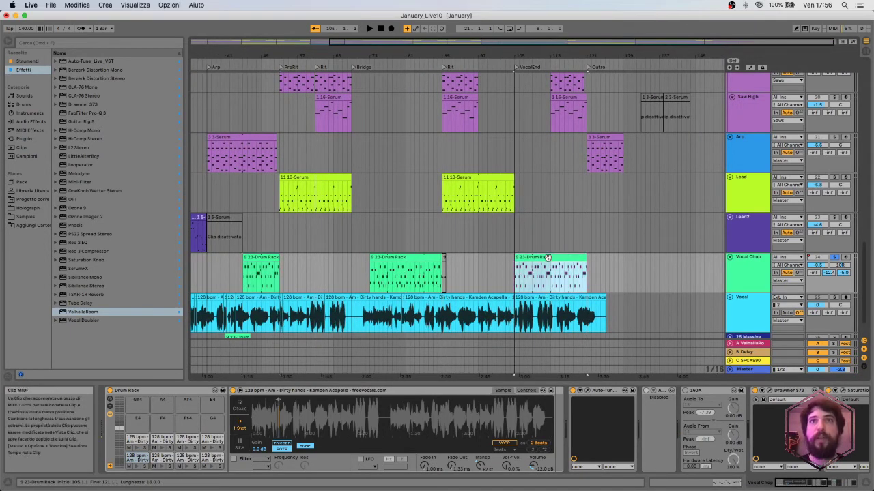
double_click(547, 258)
drag(531, 373, 531, 223)
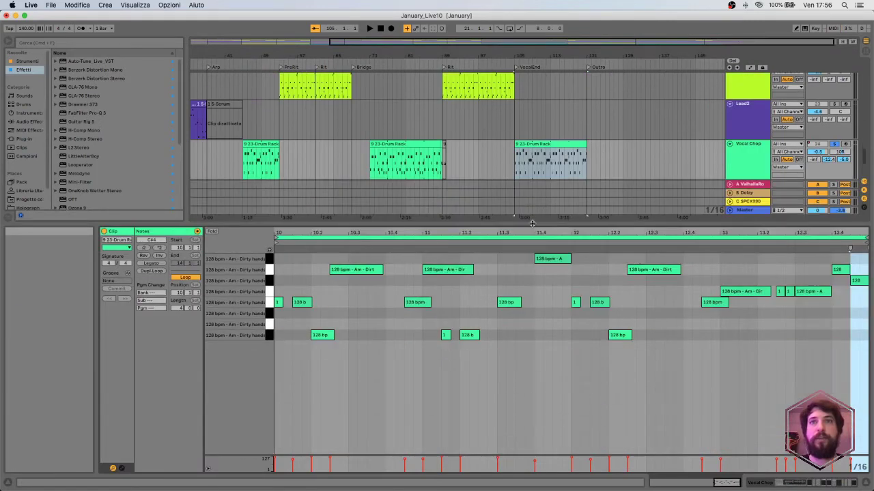
key(space)
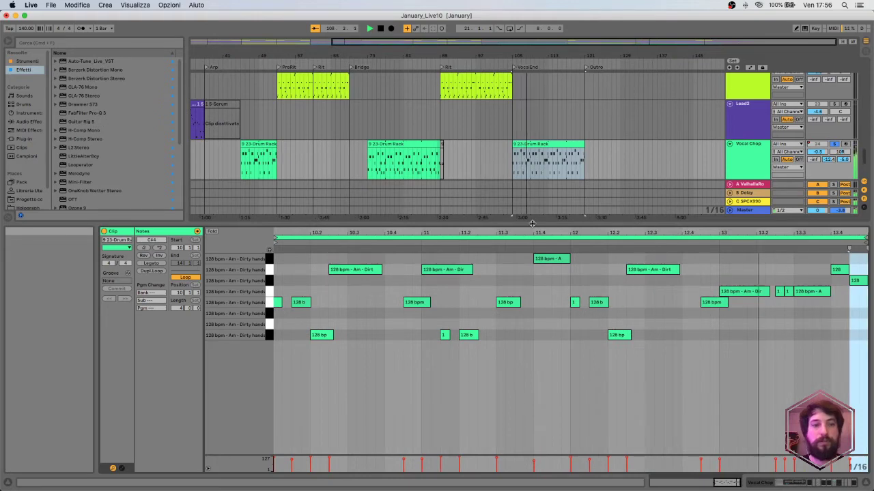
key(space)
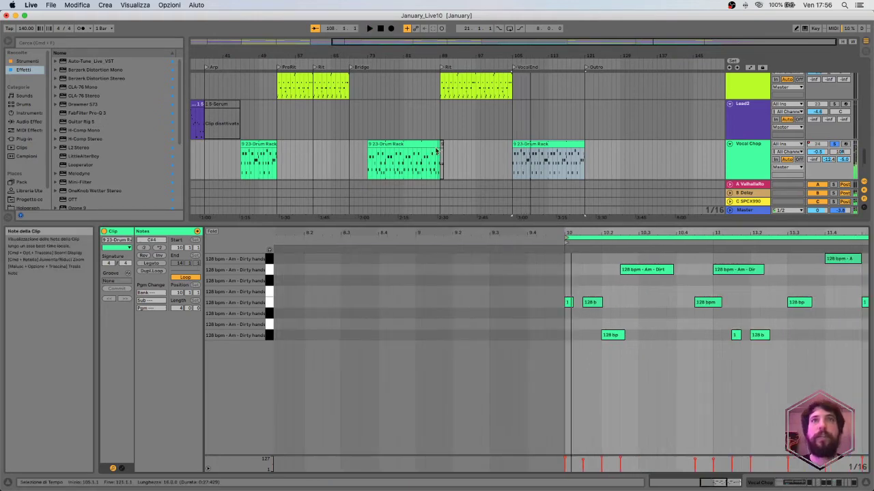
Play the Bridge's Vocal Chop clip while following its slice notes, stop playback, and shrink the note editor.
click(390, 144)
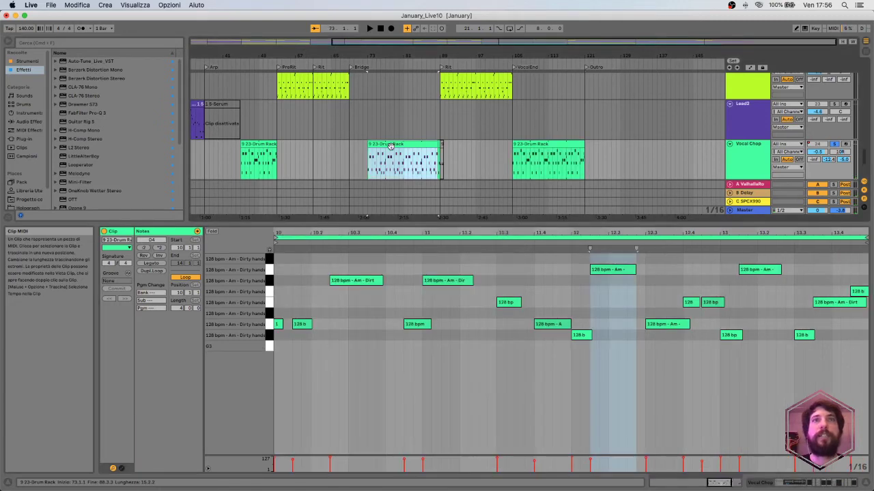
key(space)
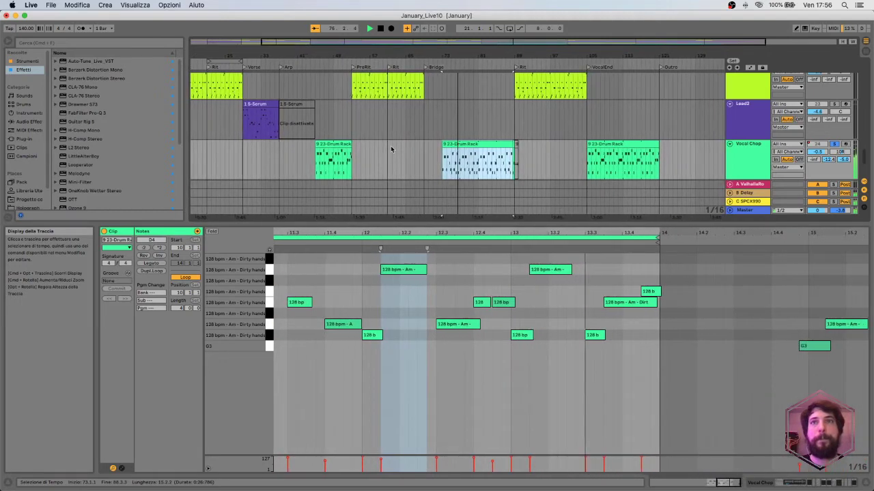
drag(537, 222, 537, 368)
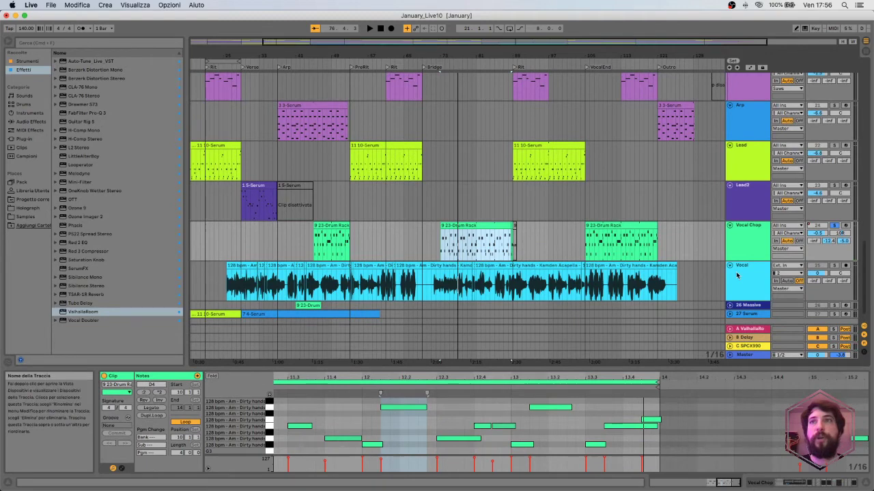
Fold the Vocal track and bring up the Vocal Chop track's device chain.
click(736, 275)
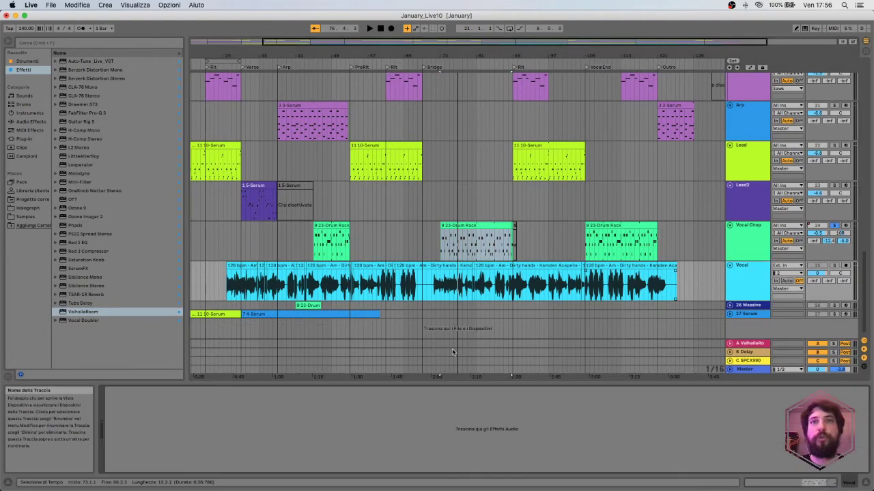
click(800, 245)
click(729, 265)
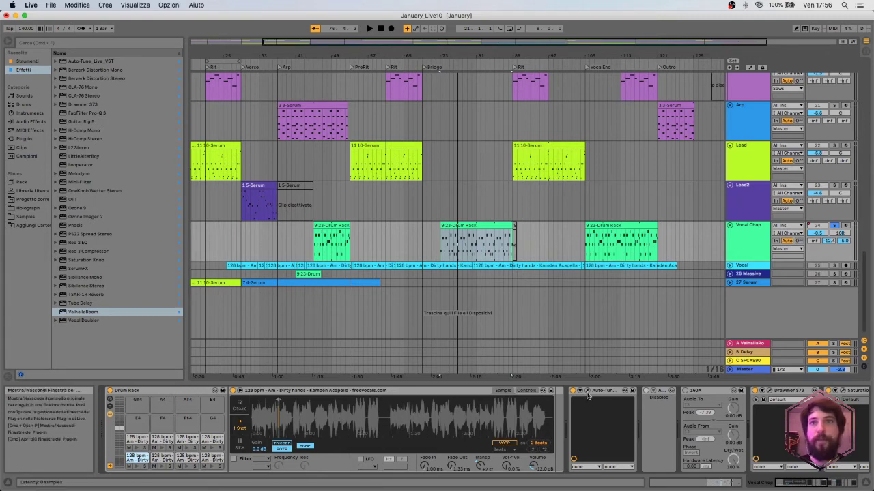
Examine the Vocal Chop effects chain, opening and closing the Auto-Tune Live and Looperator plug-in windows.
drag(471, 490, 494, 117)
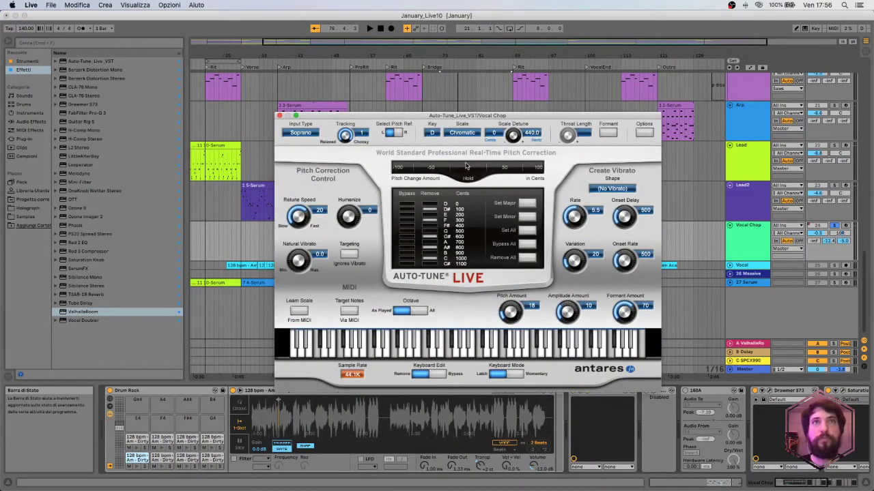
click(279, 115)
scroll(689, 414, right, 3)
scroll(689, 414, right, 5)
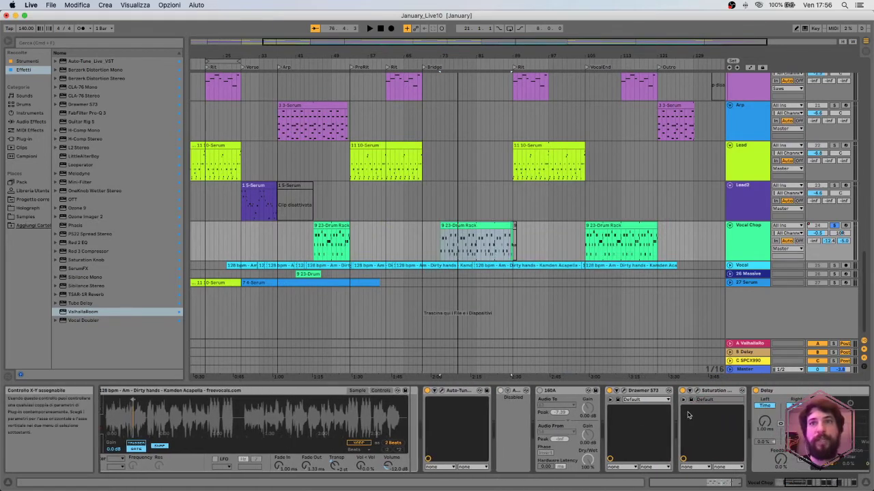
scroll(557, 410, right, 1)
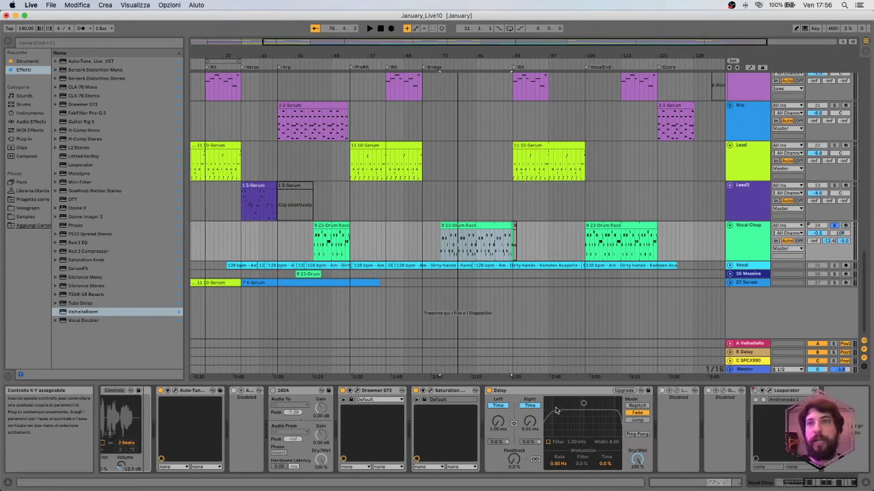
click(771, 393)
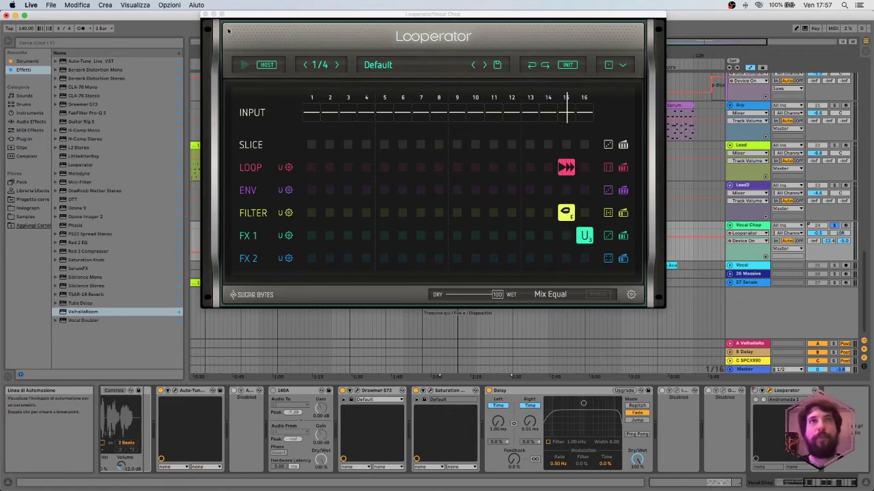
click(205, 15)
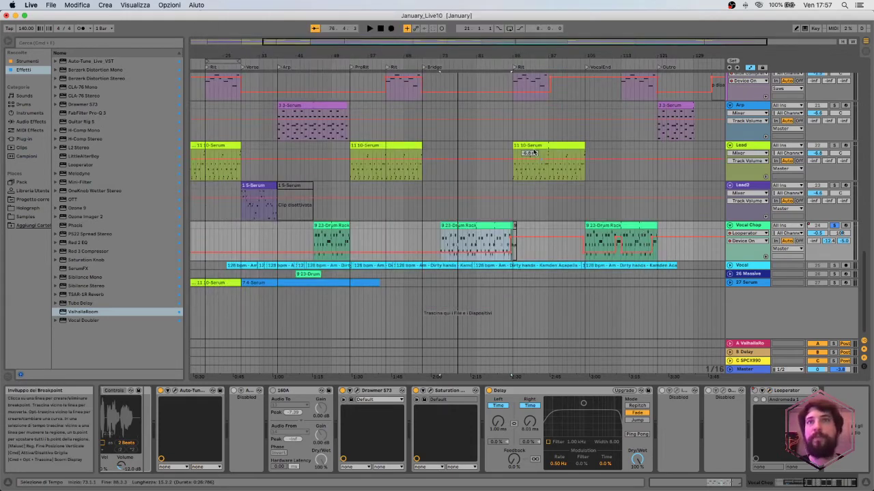
Play the soloed Vocal Chop in VocalEnd, examine its Looperator Device On automation up close, and hide the automation.
click(507, 60)
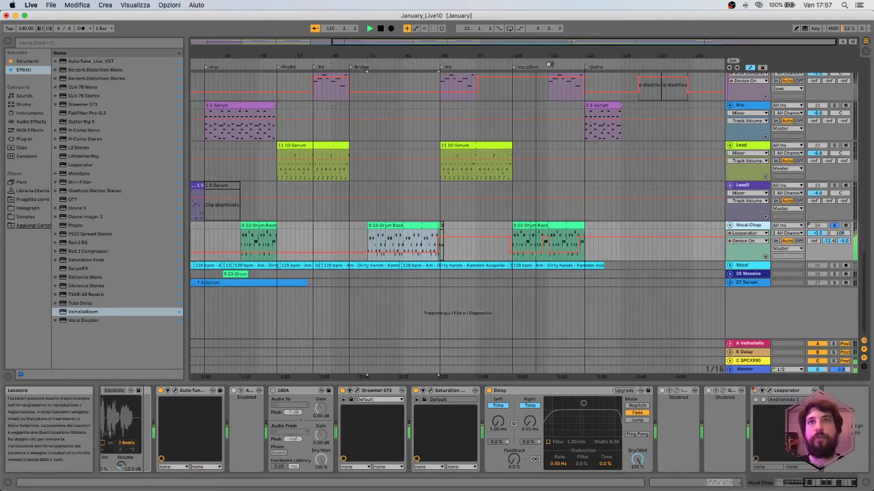
drag(551, 56, 549, 123)
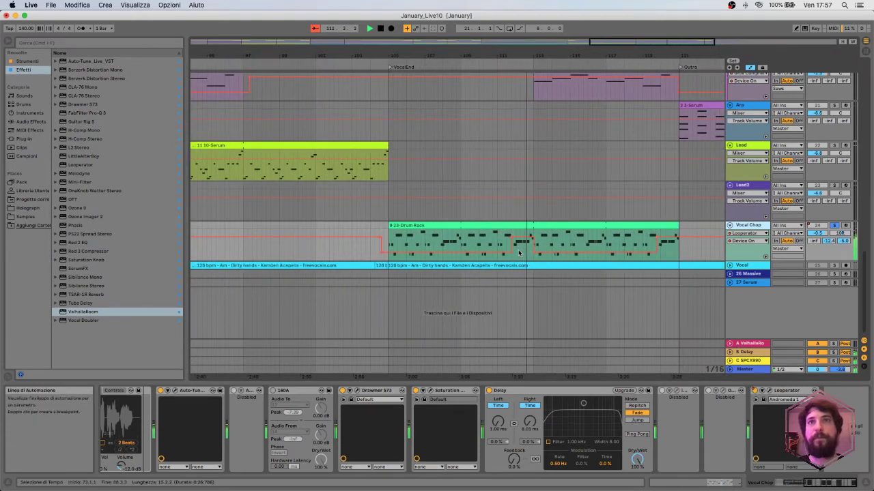
drag(529, 62, 527, 24)
key(a)
Unsolo Vocal Chop, stop playback, and play the full arrangement from bar 1.
click(832, 225)
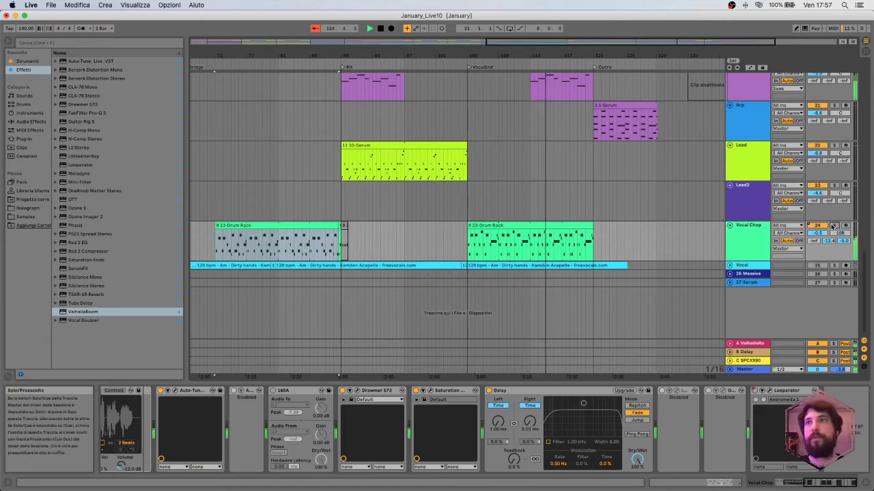
scroll(608, 214, up, 10)
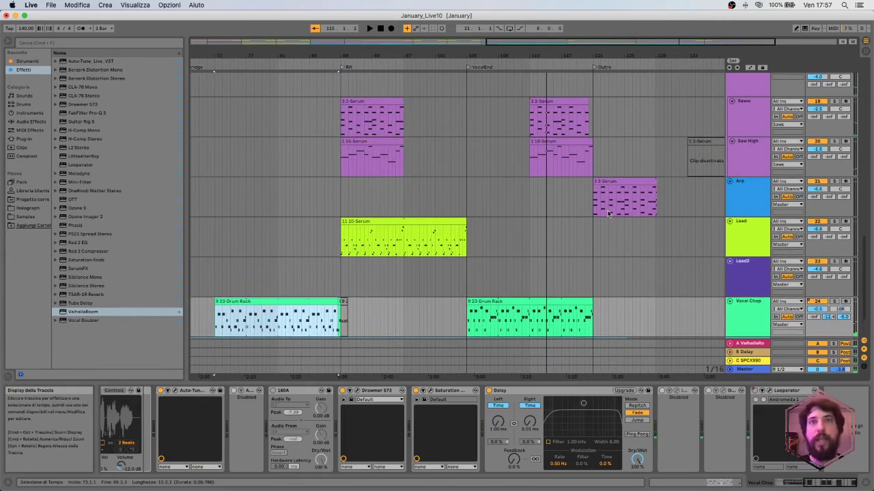
drag(535, 60, 534, 27)
scroll(447, 98, up, 1)
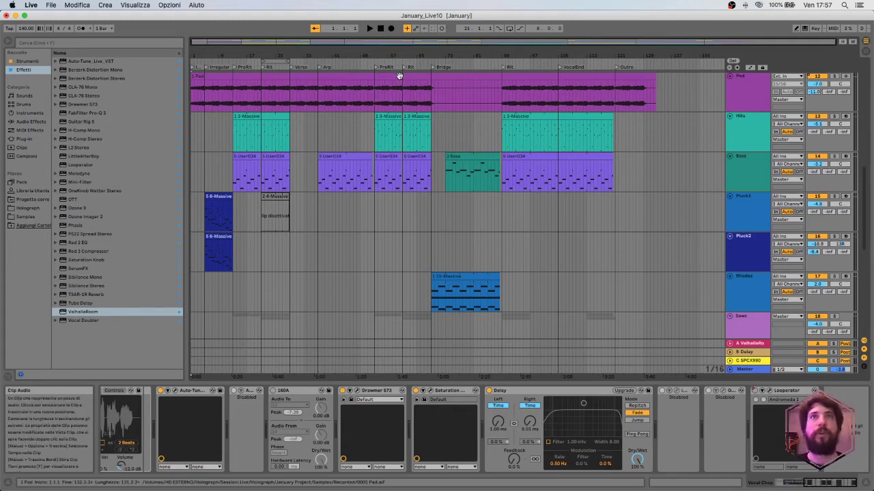
key(space)
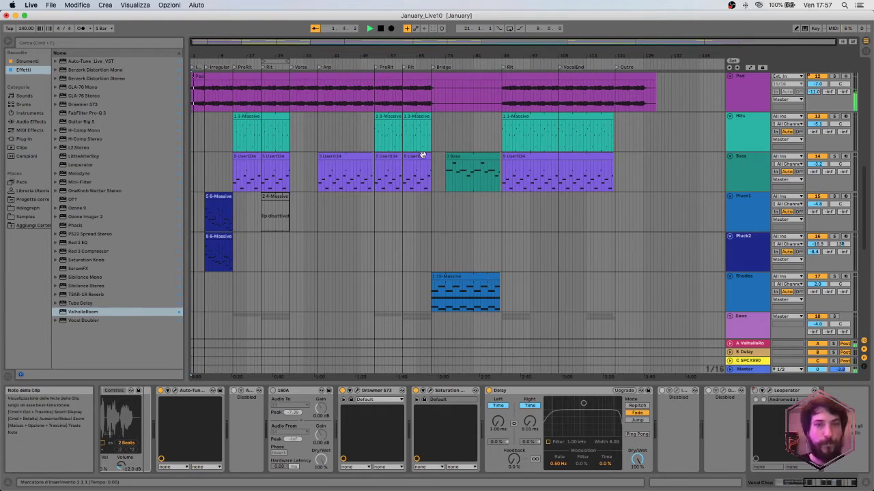
Follow the full mix from the intro through the Arp section across the saw, arp, lead and vocal tracks.
scroll(433, 204, down, 3)
scroll(432, 205, down, 10)
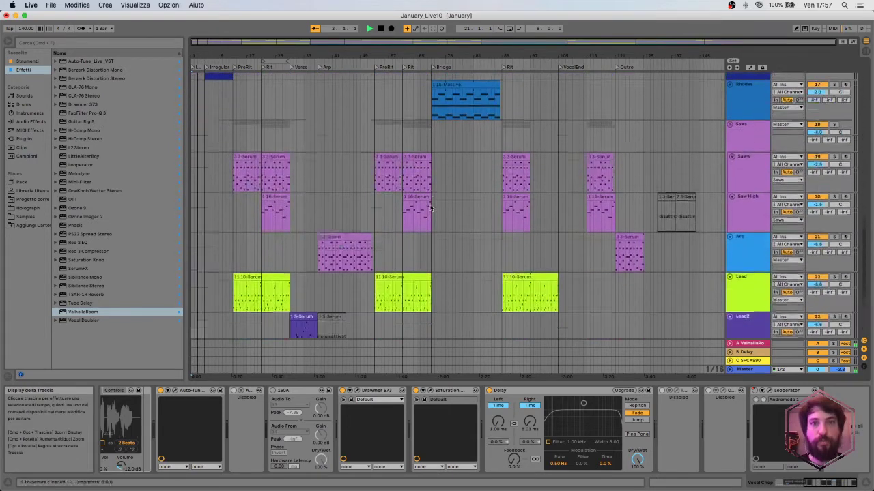
scroll(436, 199, up, 2)
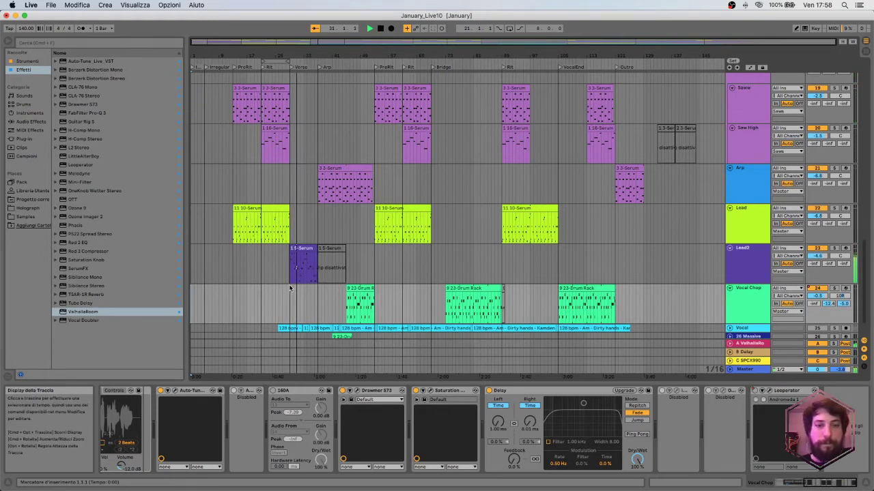
scroll(309, 287, down, 2)
scroll(304, 288, down, 1)
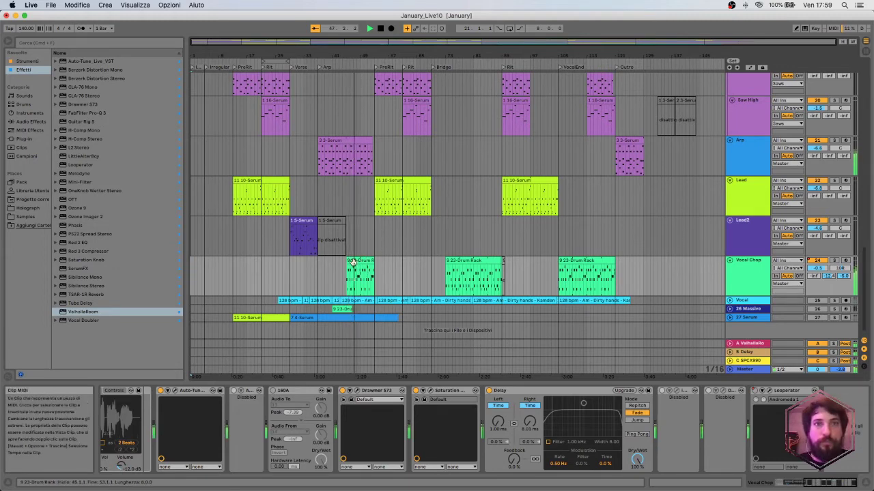
scroll(368, 254, down, 1)
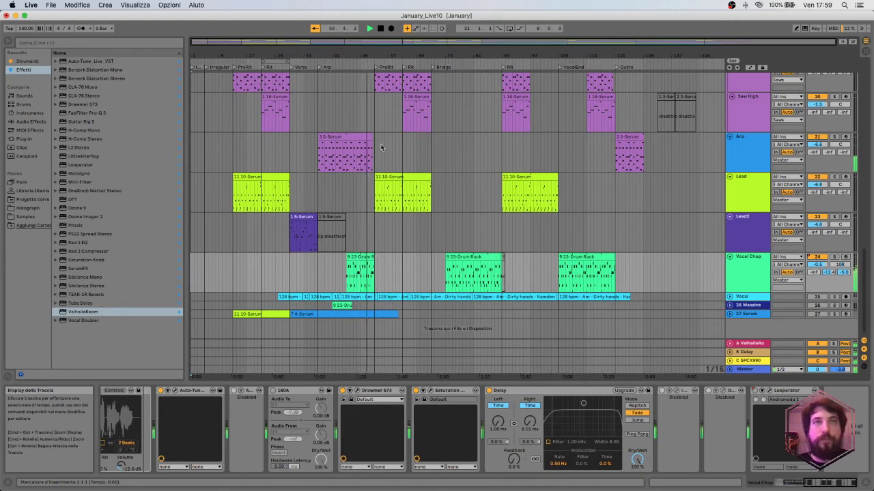
Follow playback through the second PreRit and Rit, examining the crash, Rise, Pad, Hits, Bass and Rhodes tracks.
drag(390, 56, 390, 99)
scroll(441, 188, up, 10)
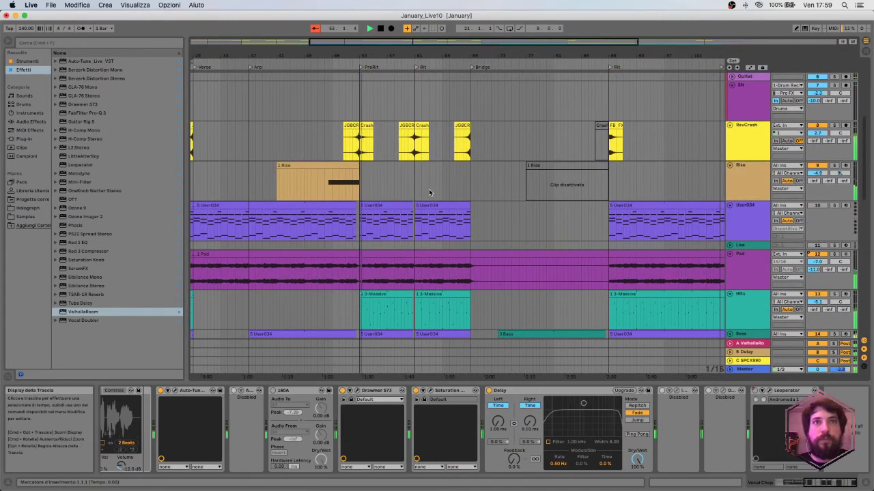
scroll(429, 187, down, 3)
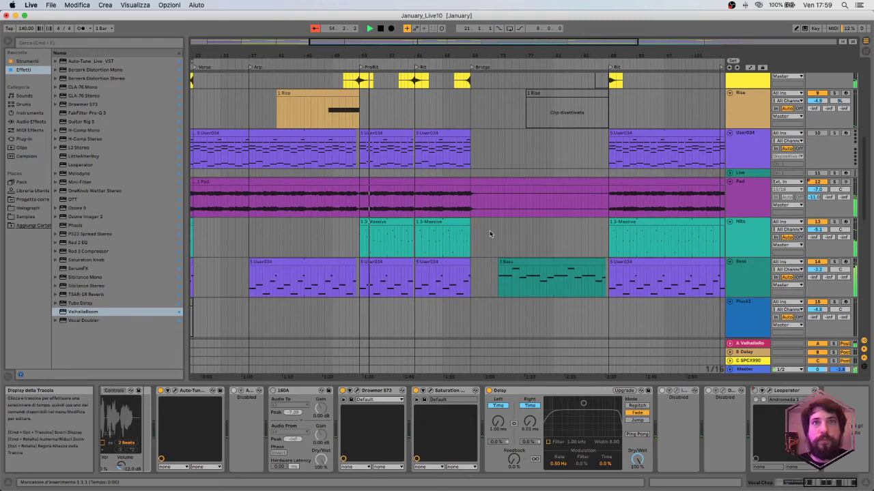
scroll(471, 232, down, 2)
scroll(431, 228, down, 4)
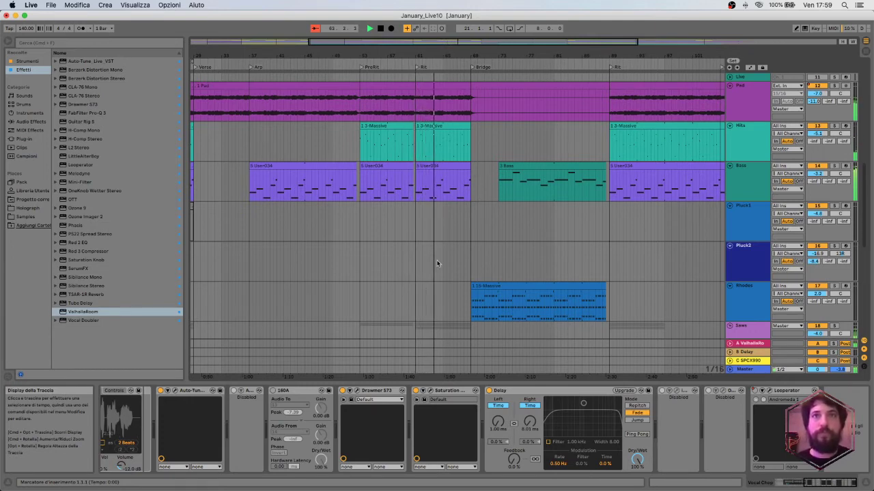
Follow playback into the Bridge, examining the tracks from the drum group down to Vocal Chop.
scroll(437, 263, right, 4)
scroll(436, 265, up, 8)
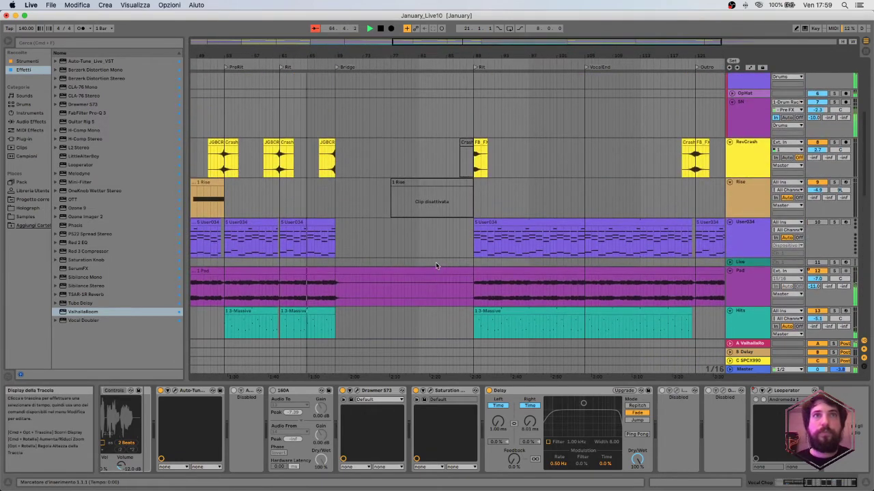
scroll(435, 264, up, 8)
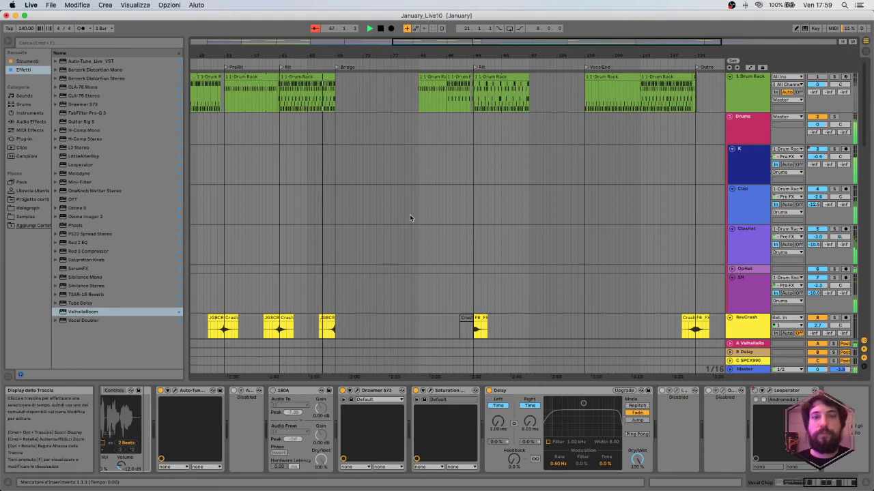
scroll(410, 214, down, 20)
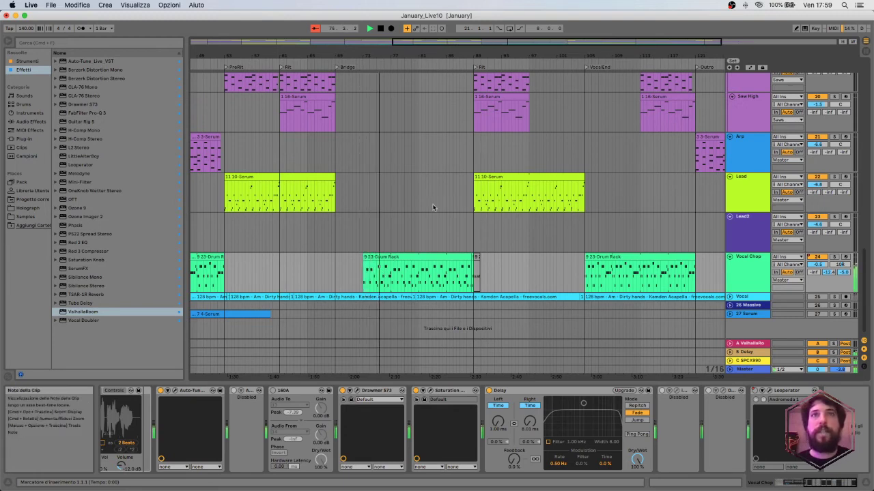
Follow playback through the last Rit, examining the effect, pad, Hits, bass, saw and lead clips.
scroll(433, 207, up, 10)
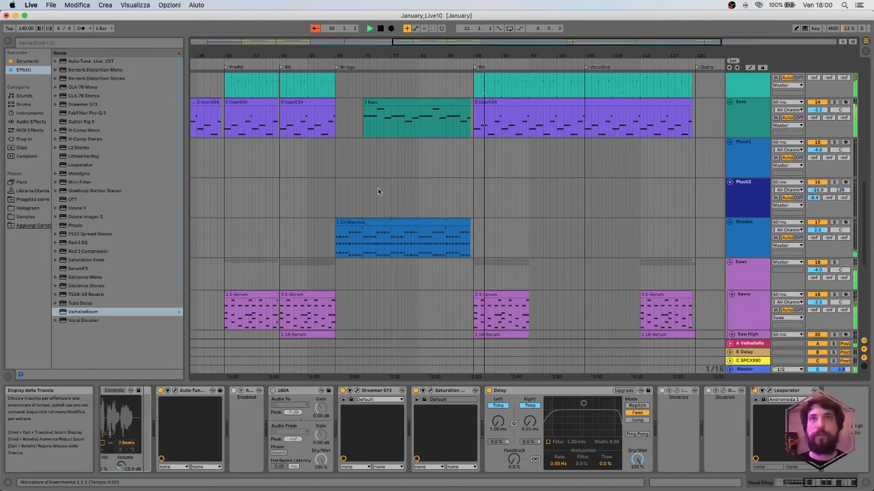
scroll(377, 188, up, 10)
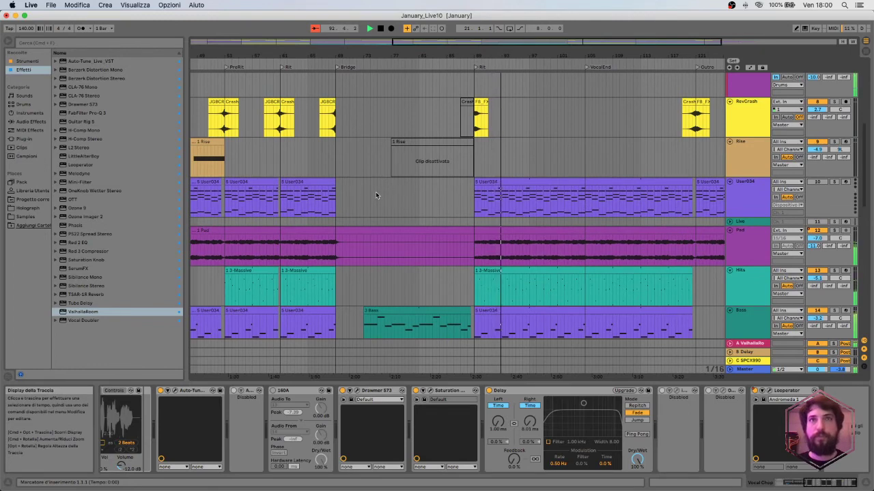
scroll(375, 194, down, 1)
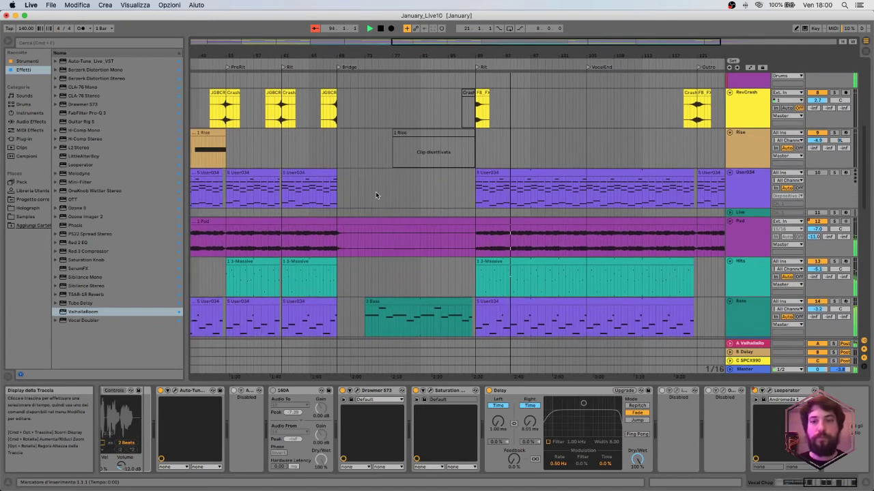
scroll(375, 195, down, 5)
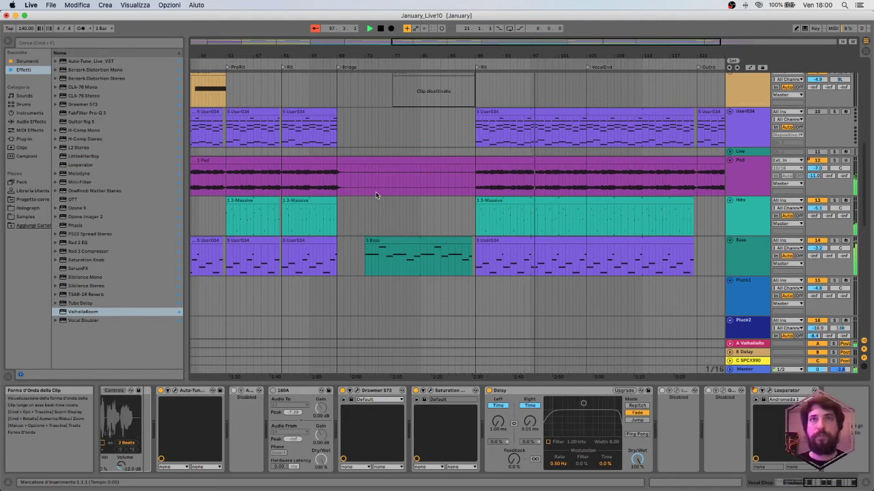
scroll(376, 196, down, 4)
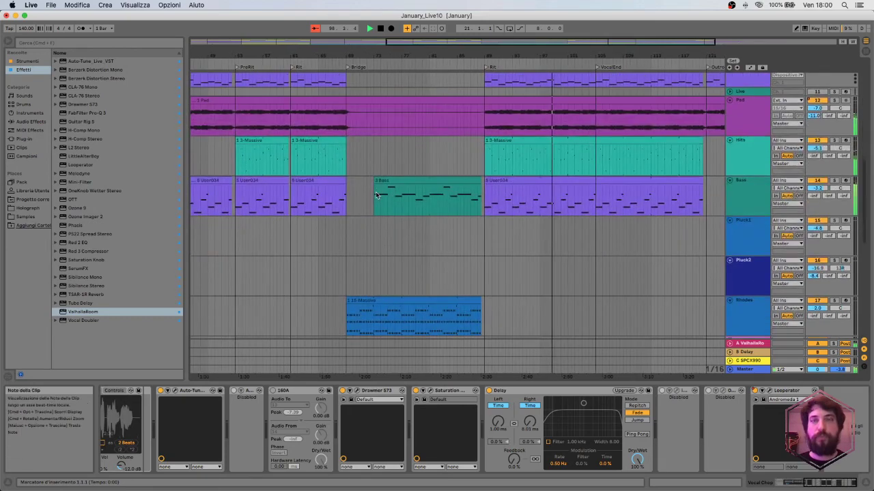
scroll(376, 196, down, 15)
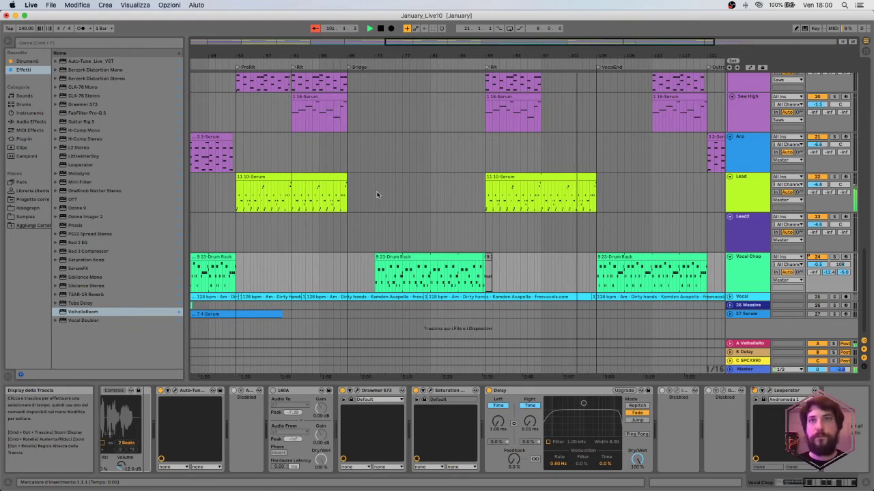
Open Vocal Chop's Looperator during VocalEnd playback and show its Device On automation up close.
scroll(635, 222, right, 5)
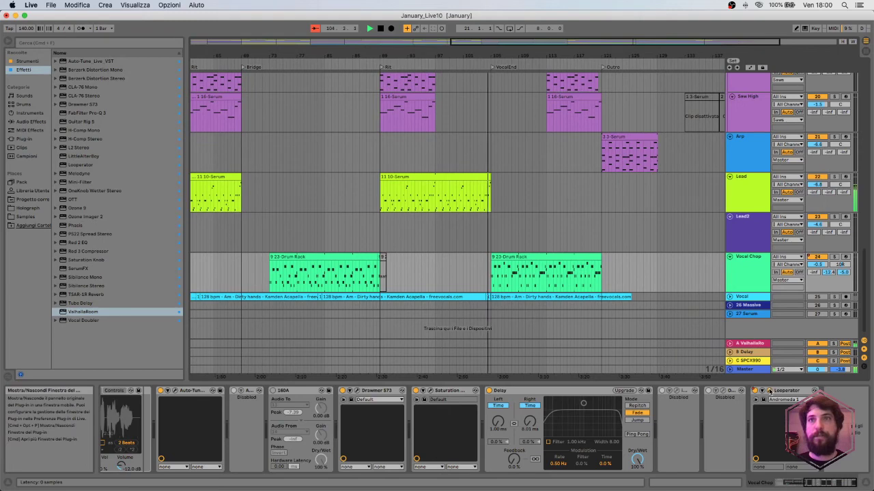
click(767, 391)
drag(343, 167, 286, 73)
key(a)
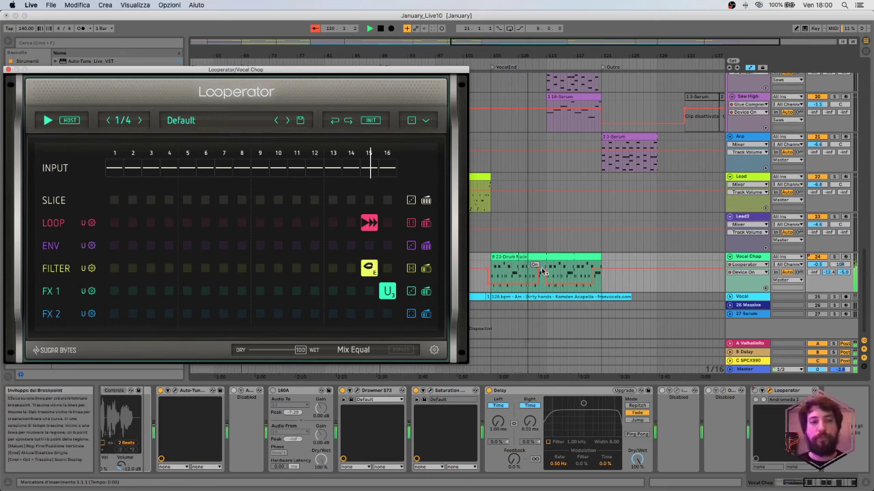
drag(515, 56, 461, 185)
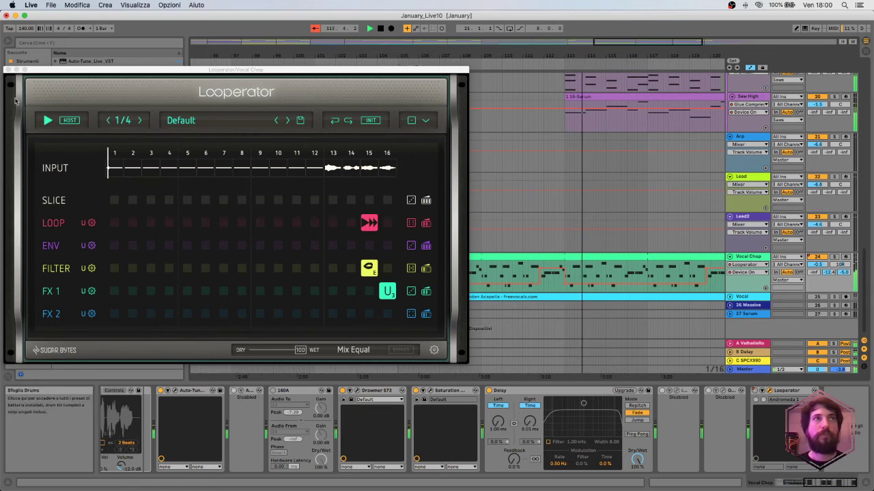
Close Looperator, follow playback into the Outro and show the Arp track's devices, examining its EQ Eight filter sweep.
click(7, 70)
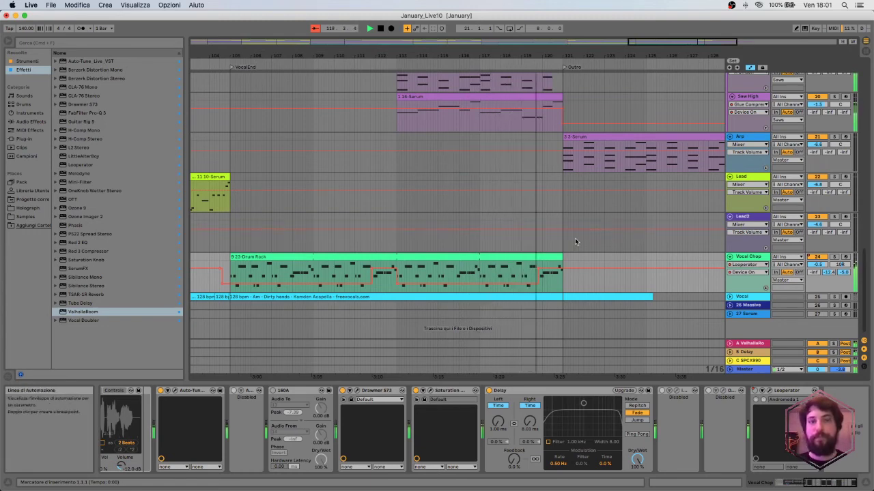
scroll(612, 203, right, 5)
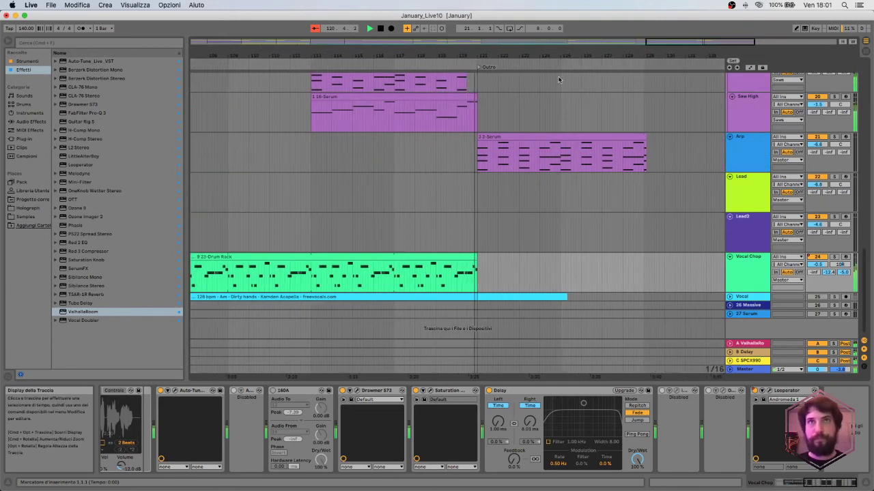
mouse_move(564, 57)
mouse_down()
mouse_move(564, 75)
mouse_move(565, 40)
mouse_up()
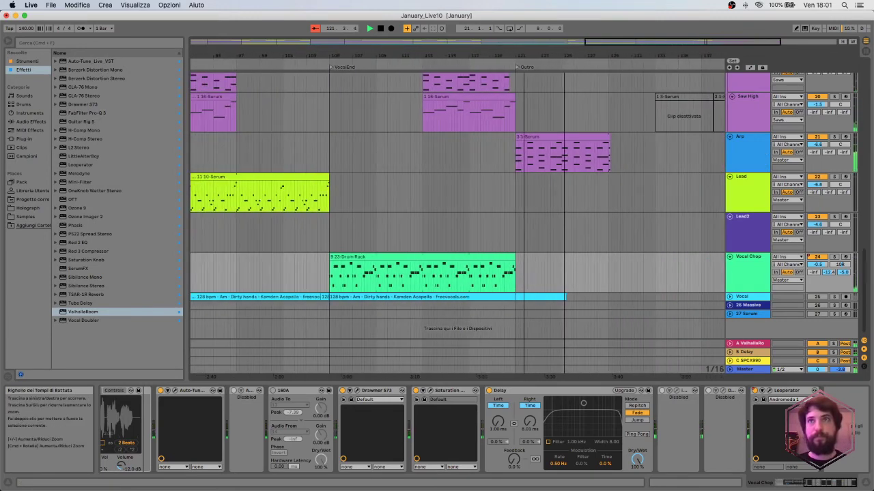
click(736, 145)
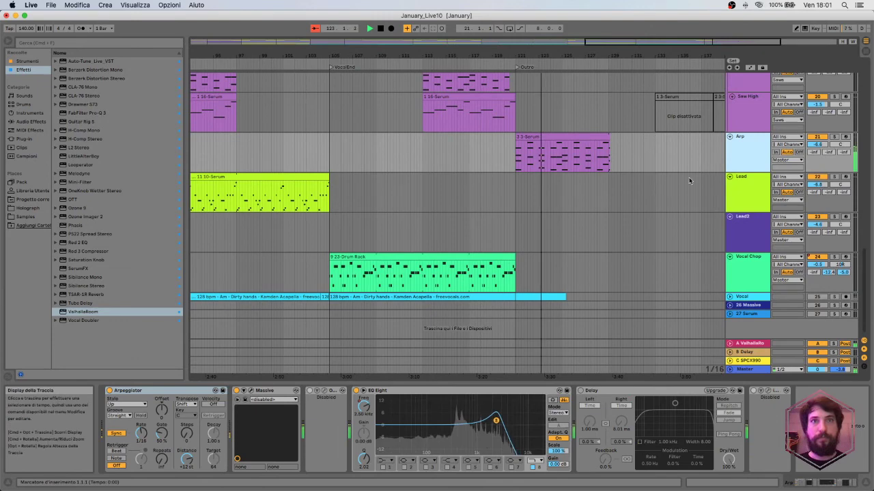
drag(496, 420, 456, 430)
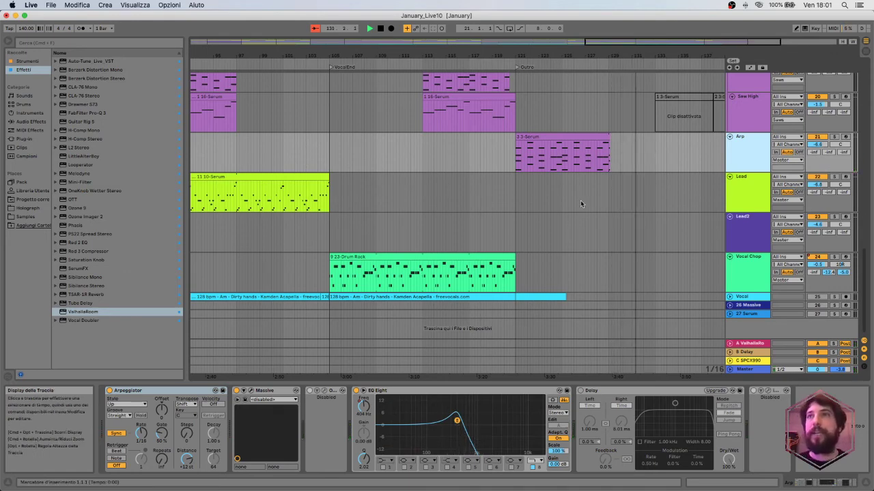
Examine which clips remain in the Outro, from the drum group and RevCrash down to Pad, Arp and Vocal Chop.
scroll(585, 196, up, 8)
scroll(584, 196, down, 8)
scroll(584, 200, up, 8)
scroll(584, 200, down, 5)
scroll(584, 200, up, 1)
scroll(584, 200, up, 10)
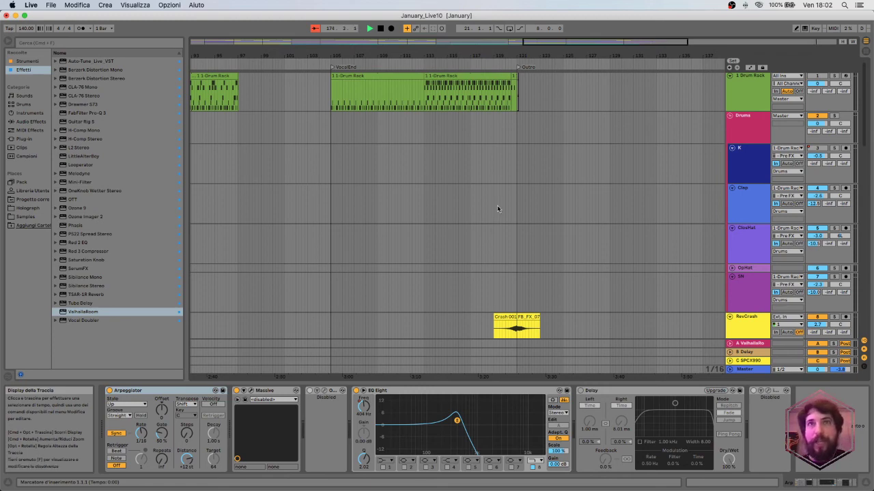
scroll(496, 205, down, 15)
scroll(497, 205, down, 15)
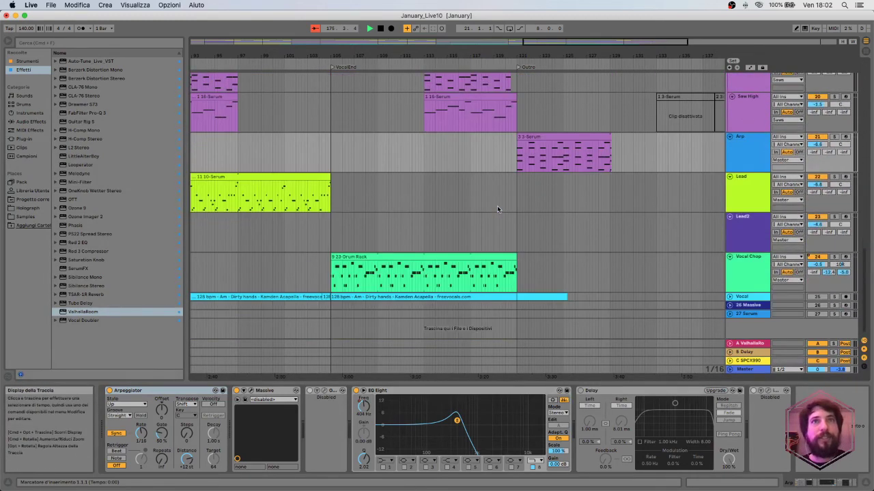
scroll(497, 207, down, 3)
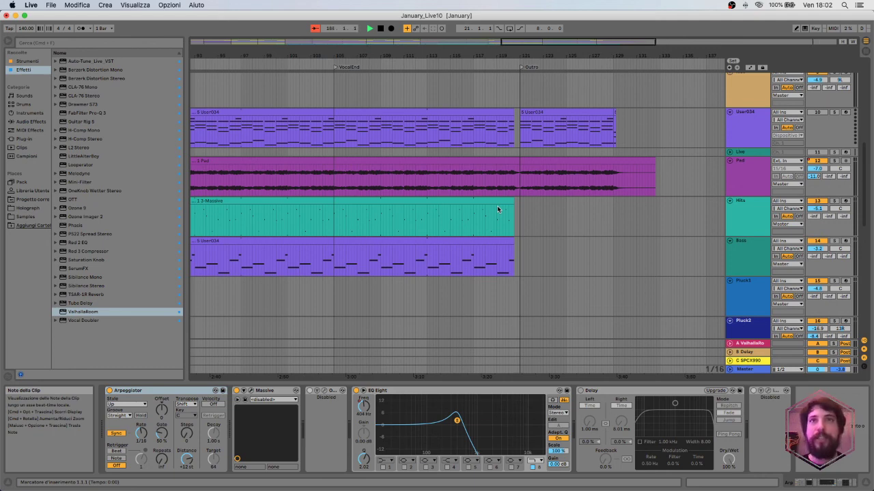
Place the insert marker on the Bass track at 124.3.4 in the Outro, showing the track's devices.
drag(519, 224, 566, 222)
click(562, 268)
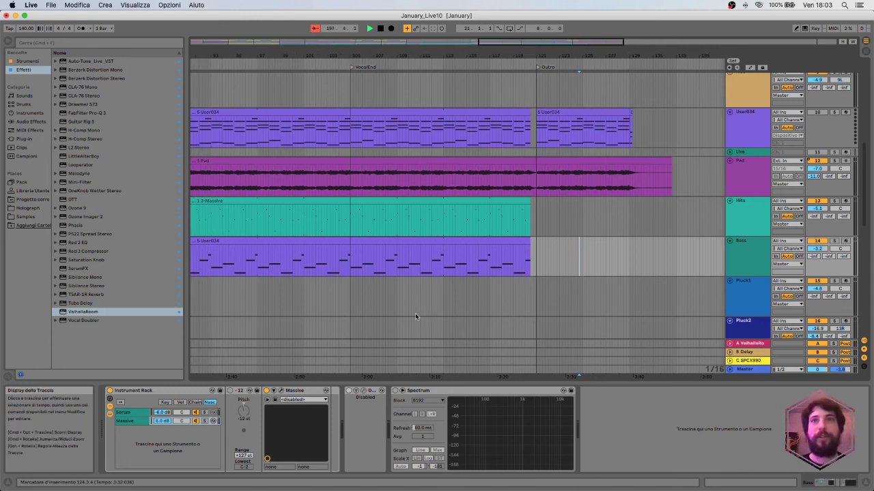
Return to the Intro and drum tracks at the beginning of the arrangement and switch to OBS.
scroll(415, 313, left, 15)
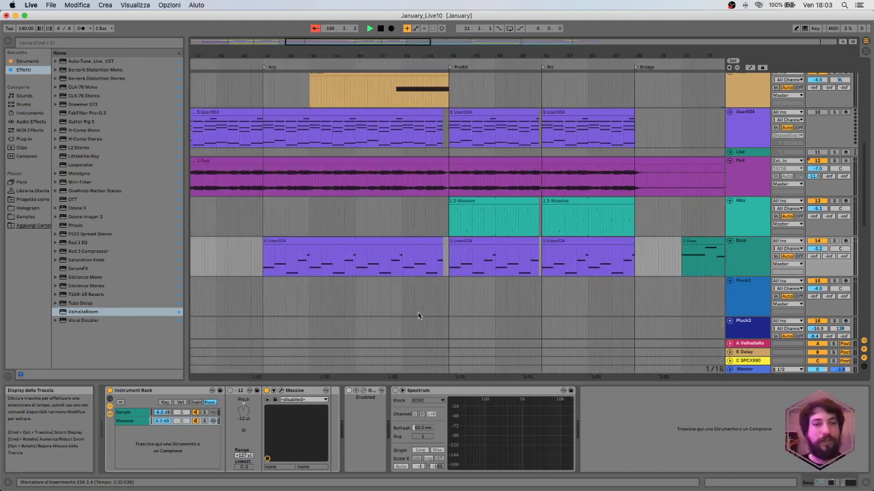
scroll(418, 315, left, 10)
scroll(419, 315, up, 10)
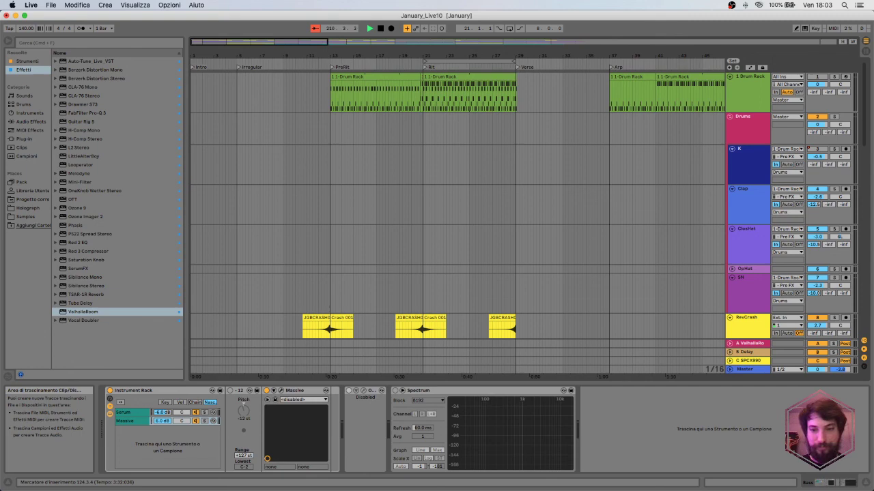
key(super+Tab)
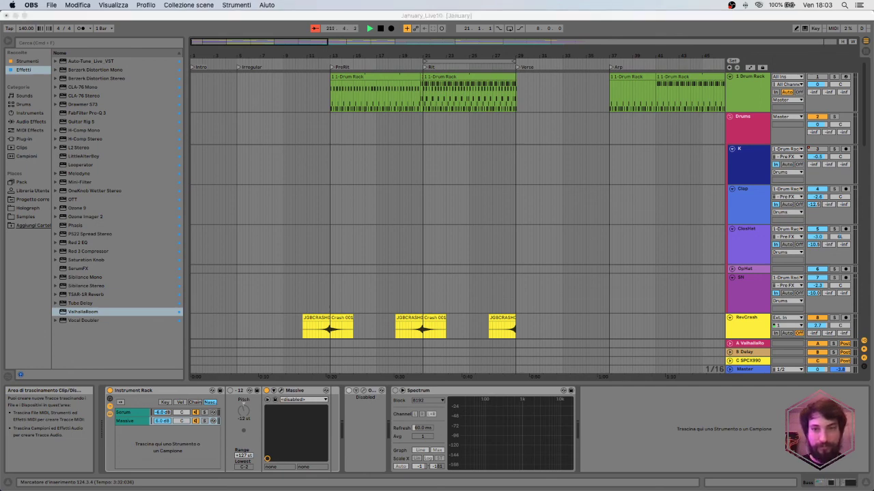